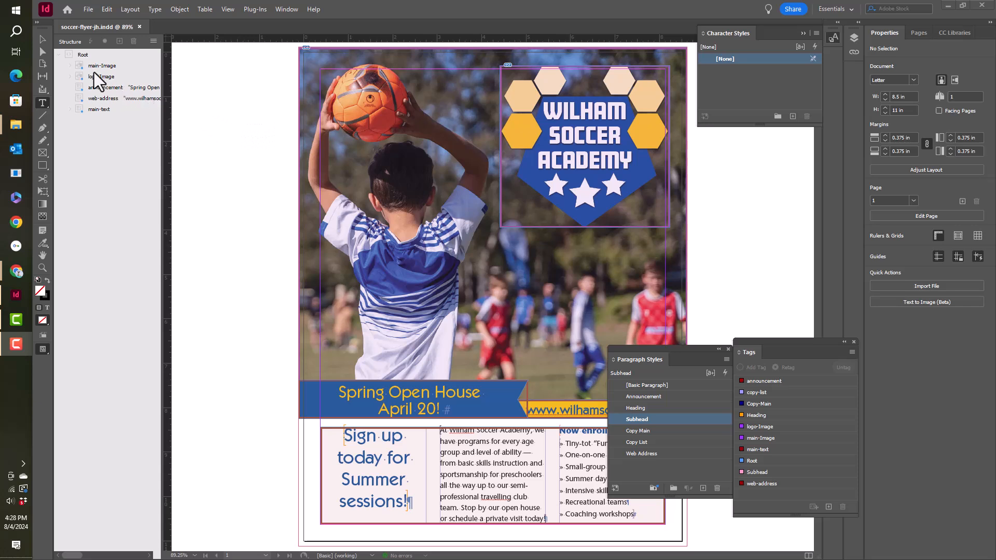
# Step: Start a new document from the mobile iPhone X preset and name it Soccer-social
pyautogui.click(87, 6)
pyautogui.moveTo(92, 20)
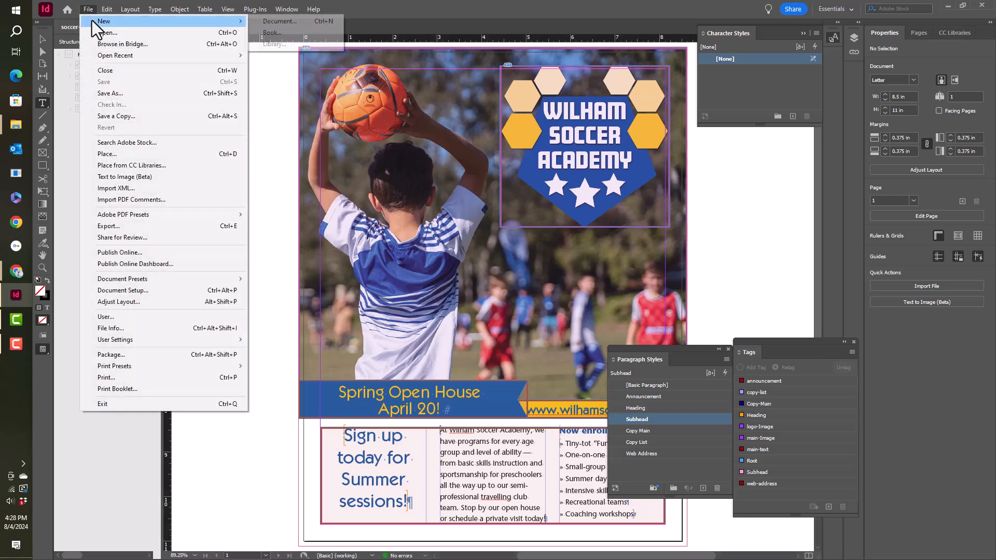
pyautogui.click(295, 20)
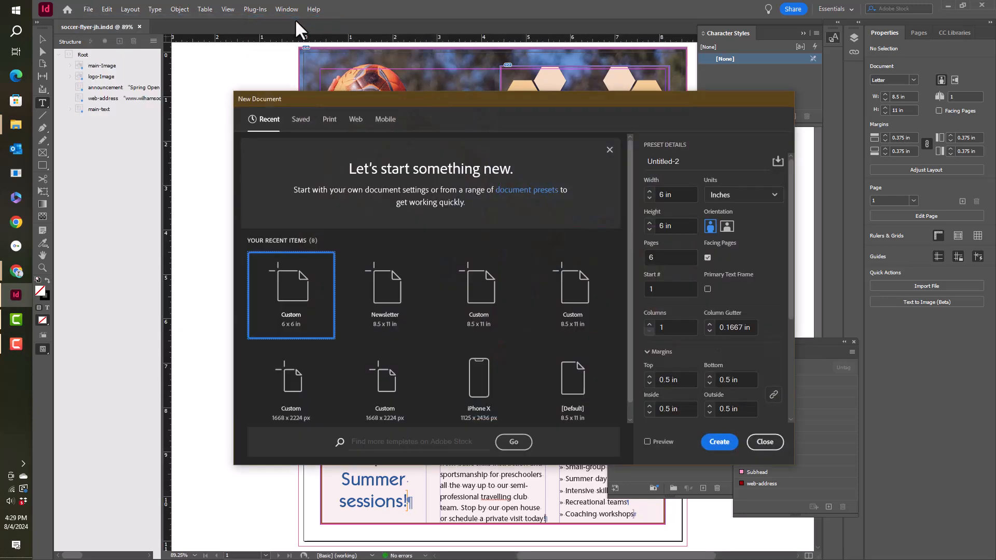
pyautogui.click(386, 120)
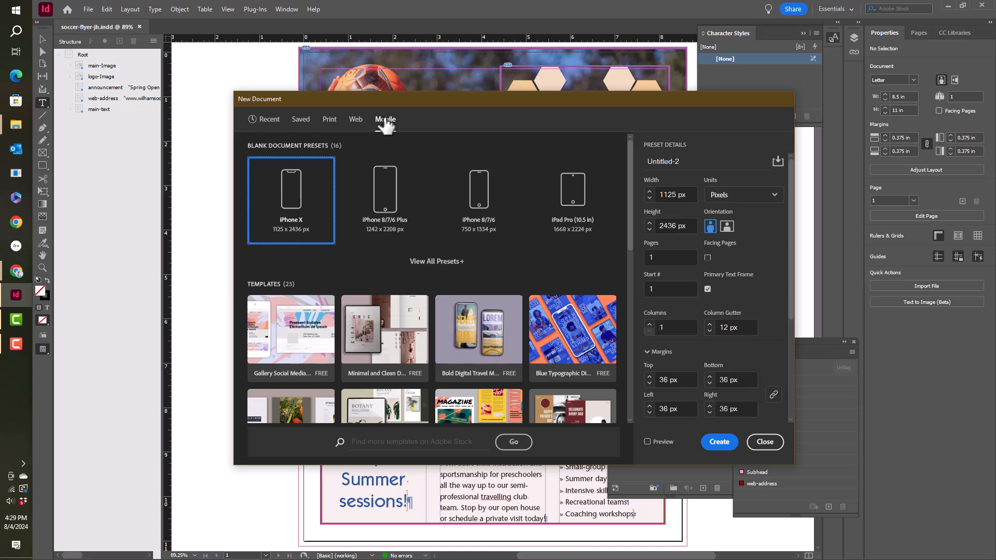
pyautogui.press('Tab')
pyautogui.write('S')
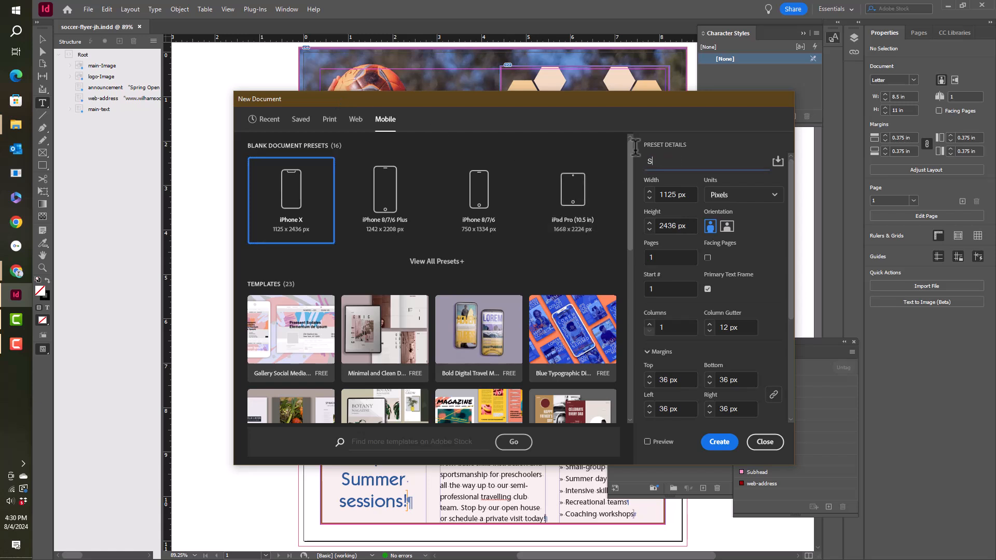
pyautogui.write('occer-social')
# Step: Set the page size to 1080 by 1920 px, turn off the primary text frame, and create the document
pyautogui.moveTo(687, 194); pyautogui.dragTo(652, 193)
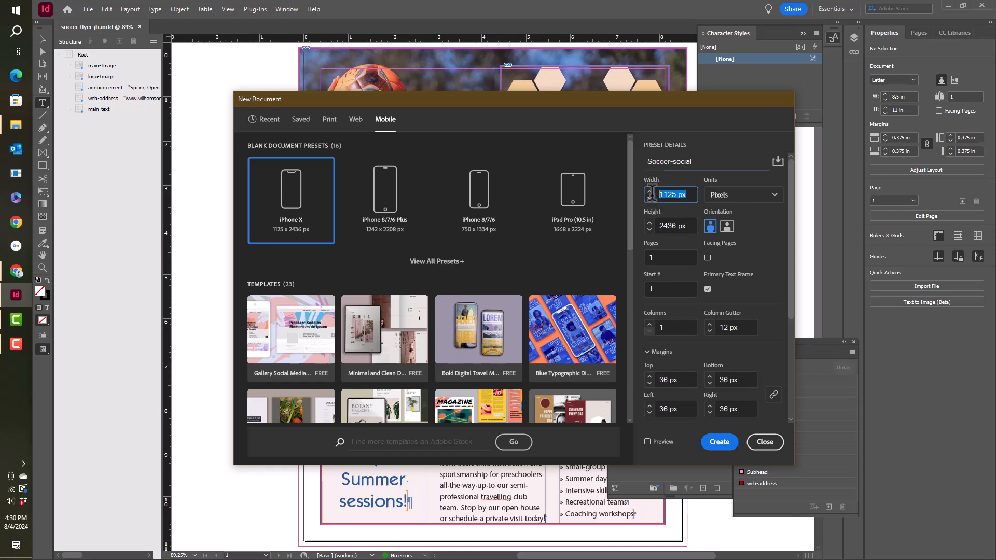
pyautogui.write('1080')
pyautogui.moveTo(655, 226); pyautogui.dragTo(679, 217)
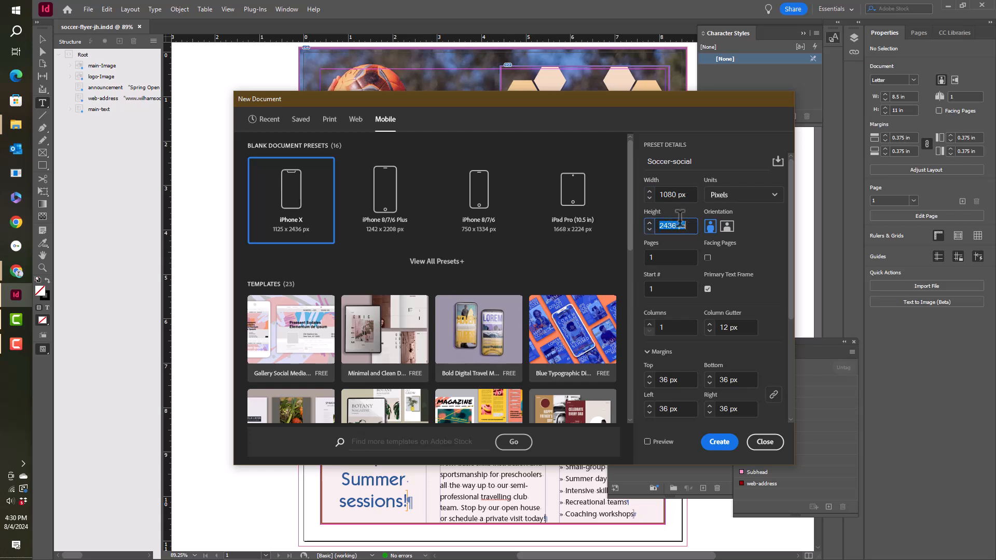
pyautogui.write('1920')
pyautogui.click(707, 288)
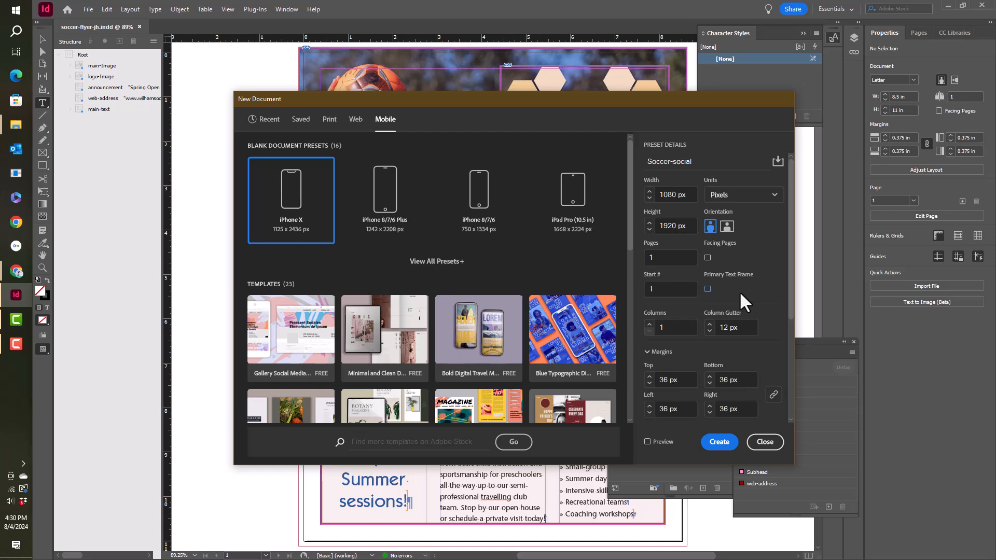
pyautogui.scroll(-1, 739, 291)
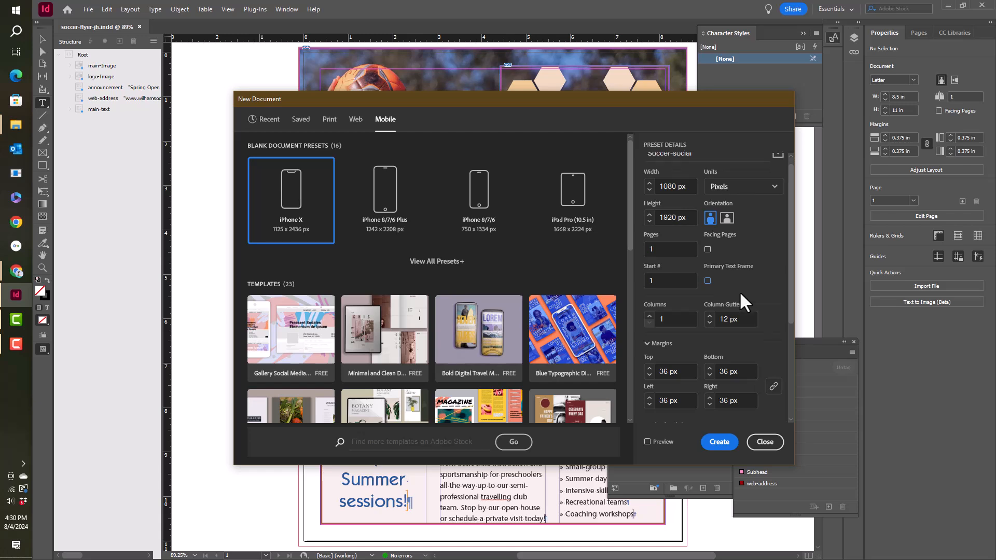
pyautogui.click(719, 444)
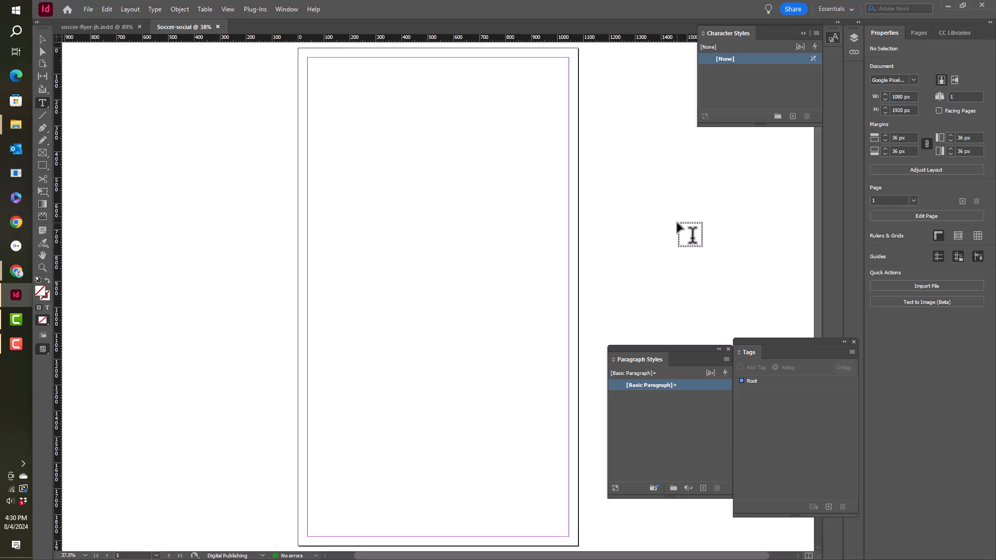
# Step: Save the new document in the Soccer folder as Soccer-social-jh.indd
pyautogui.click(87, 10)
pyautogui.click(98, 74)
pyautogui.click(449, 375)
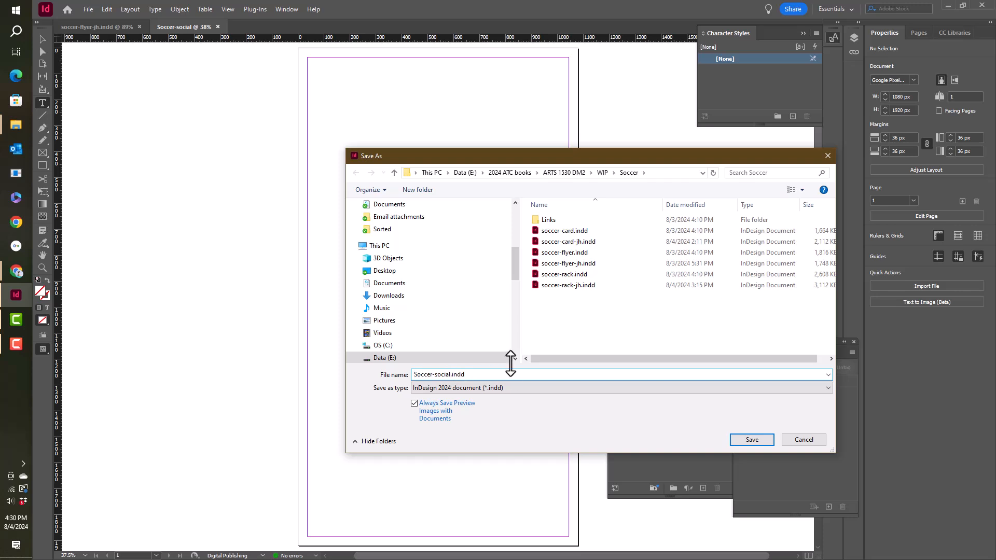
pyautogui.press('Return')
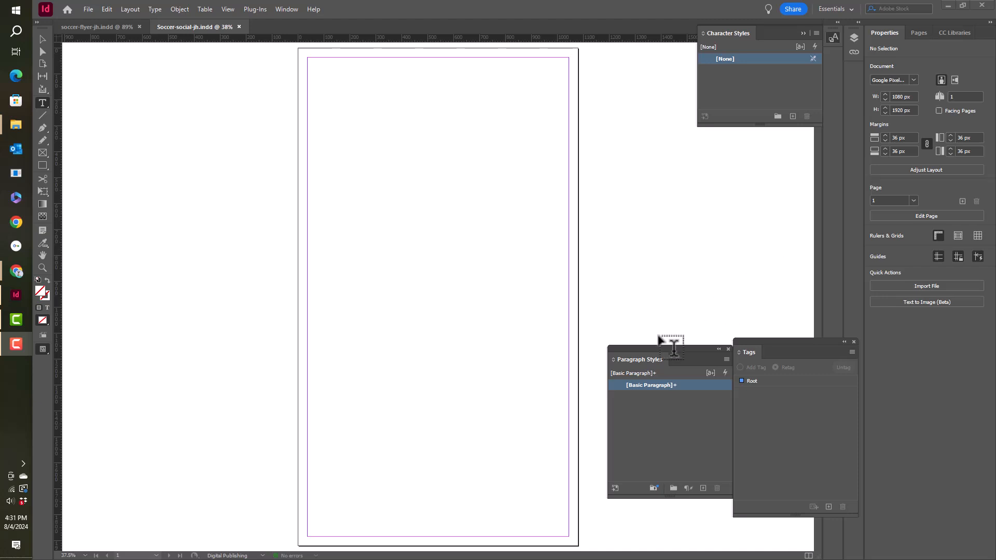
# Step: Dock Paragraph Styles and Tags as icons beside Character Styles and collapse Character Styles to clear the workspace
pyautogui.moveTo(648, 360); pyautogui.dragTo(828, 52)
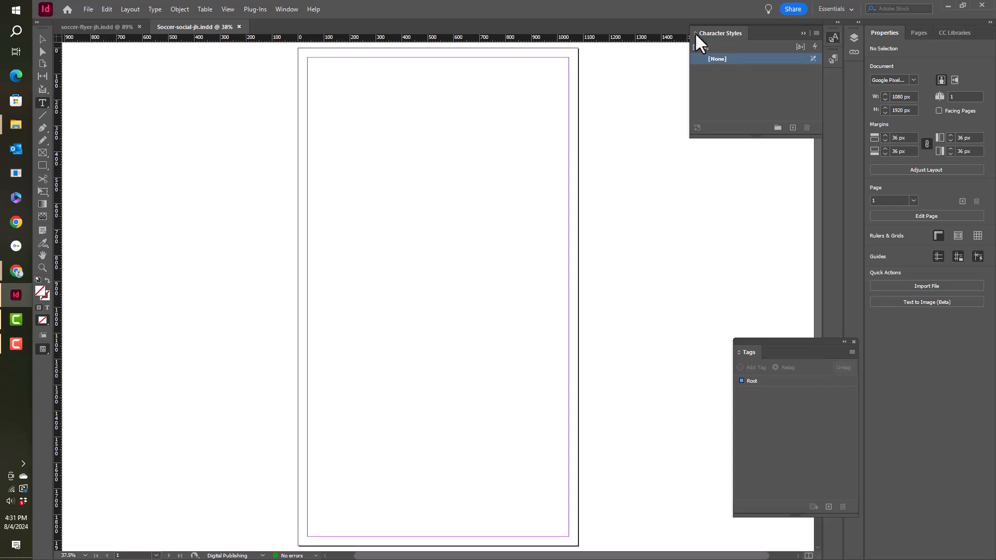
pyautogui.click(804, 34)
pyautogui.moveTo(738, 356); pyautogui.dragTo(834, 83)
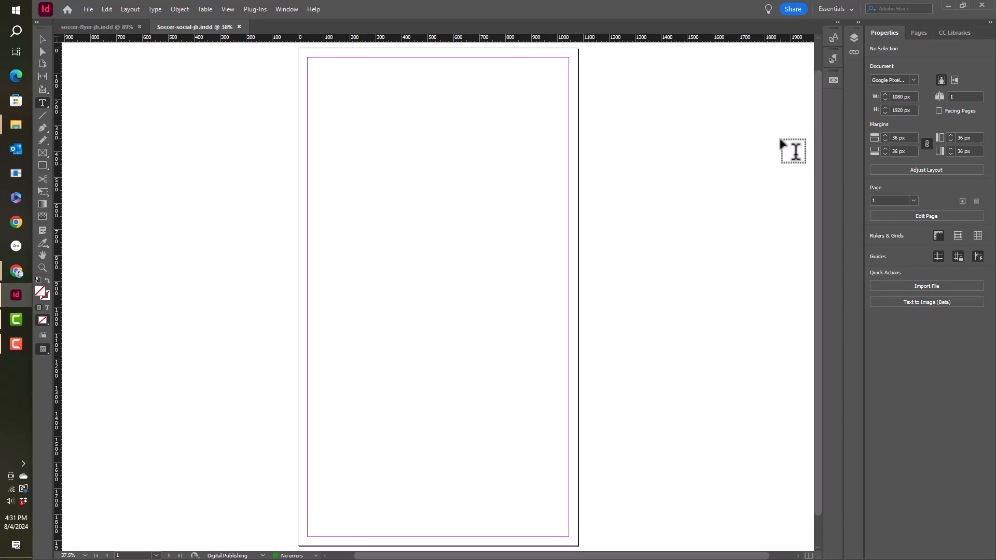
# Step: Collect the Spring Open House banner, web address bar, main photo and academy logo from soccer-flyer-jh.indd with the Content Collector
pyautogui.click(98, 26)
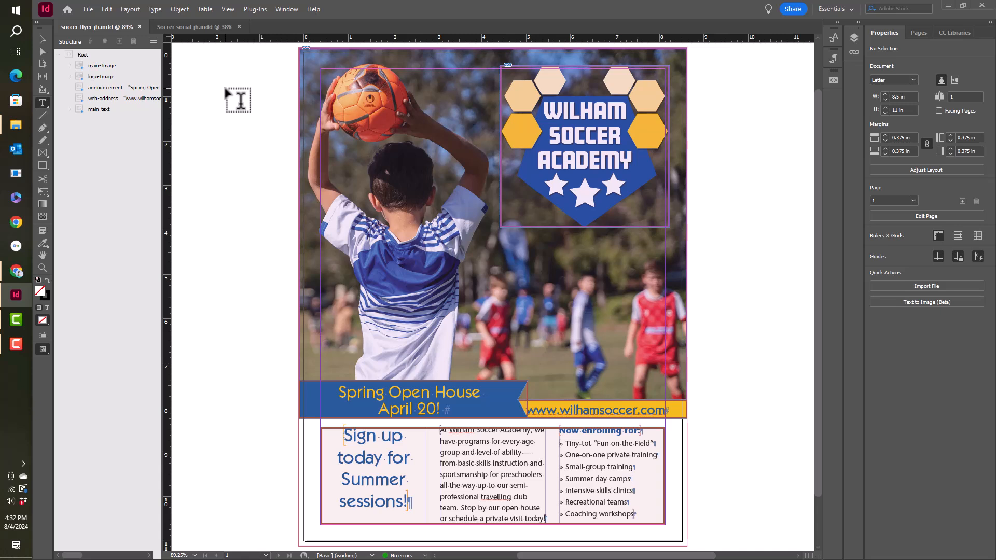
pyautogui.click(42, 89)
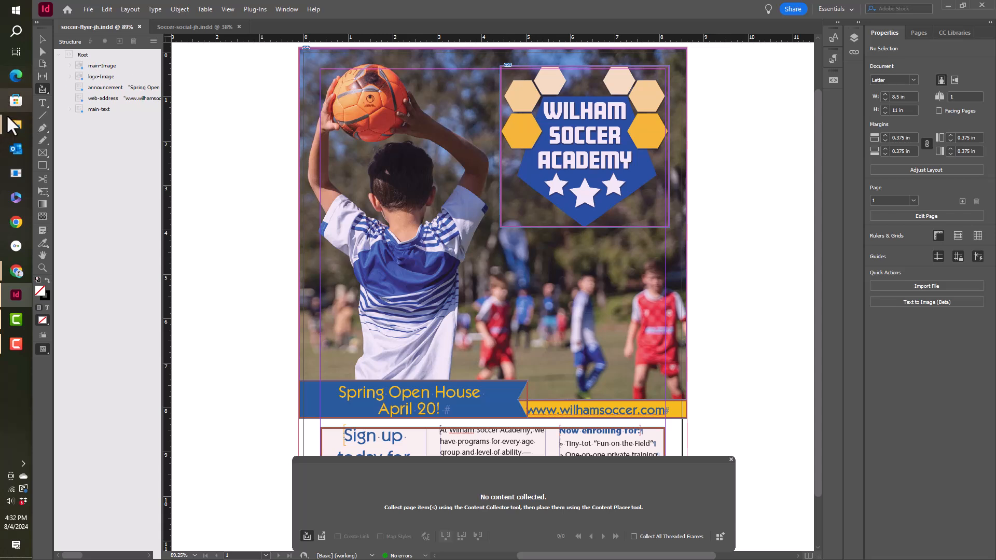
pyautogui.click(406, 403)
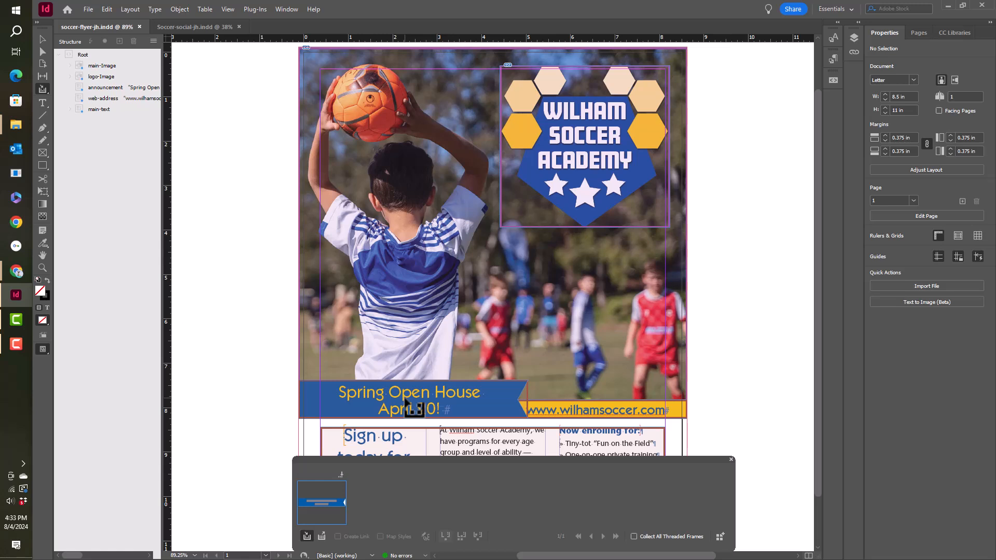
pyautogui.click(591, 411)
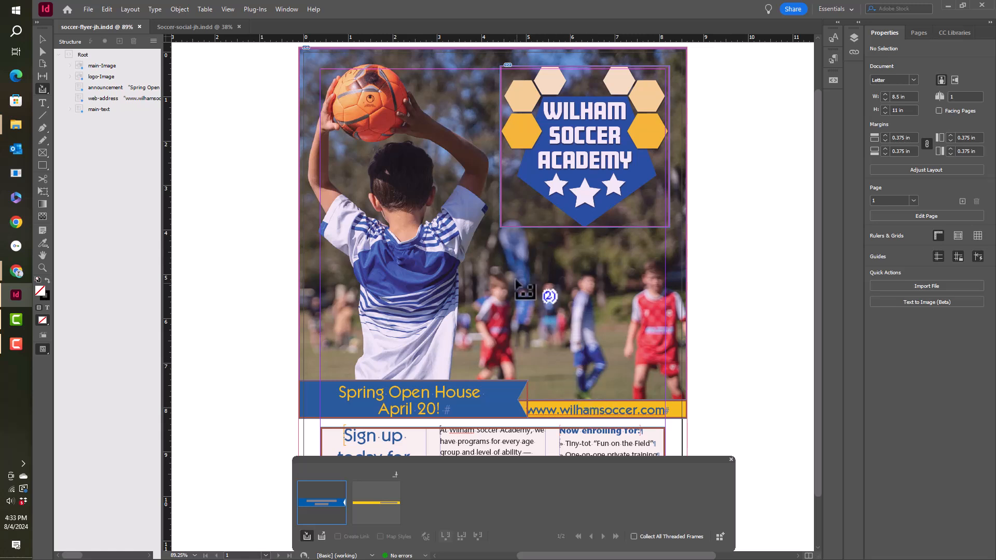
pyautogui.click(511, 269)
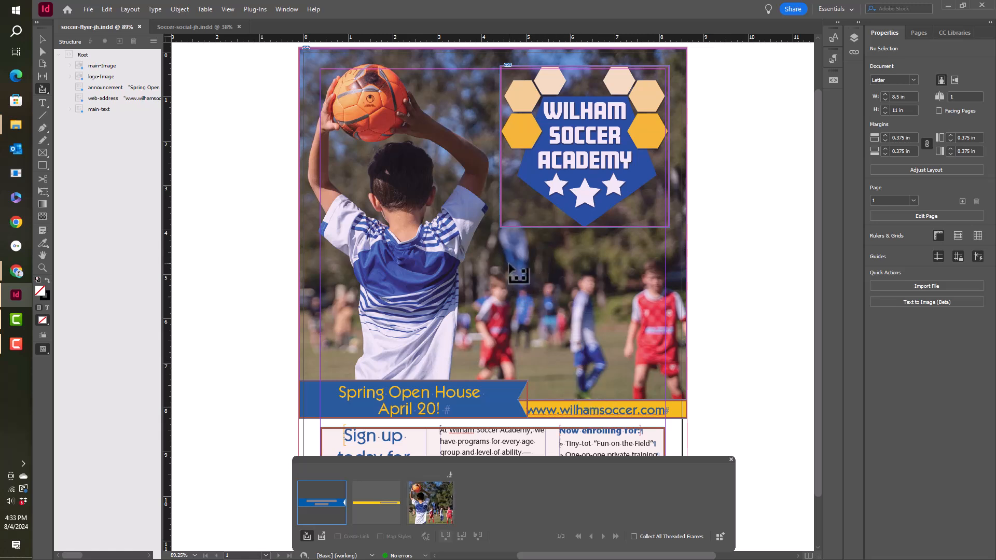
pyautogui.click(573, 179)
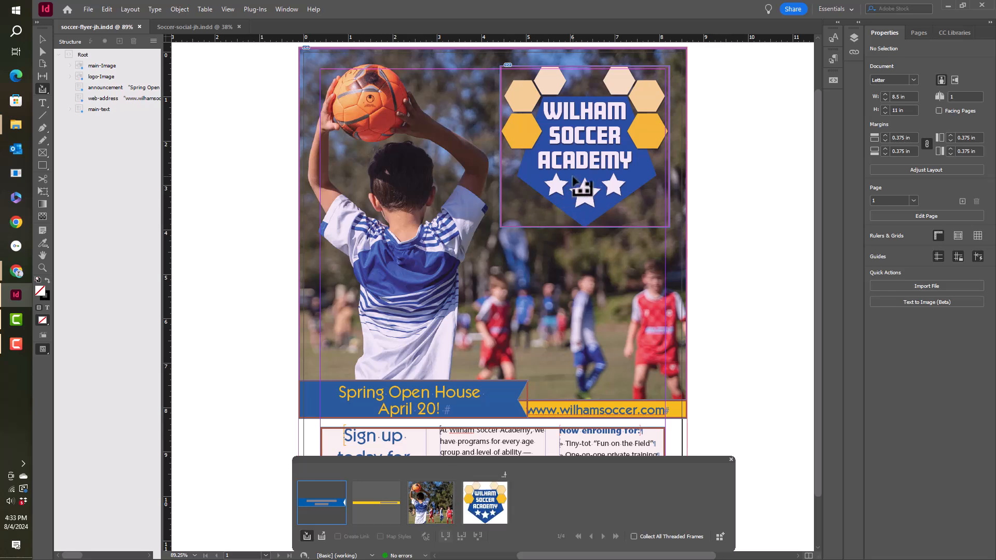
# Step: In Soccer-social-jh.indd, ready the Content Placer with Create Link and Map Styles enabled and cycle to the main photo
pyautogui.click(191, 28)
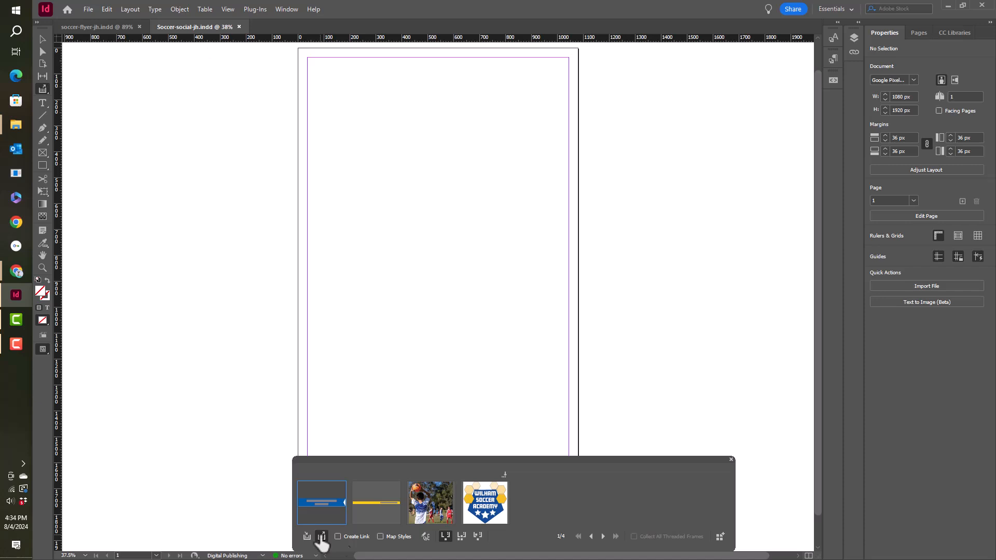
pyautogui.click(337, 535)
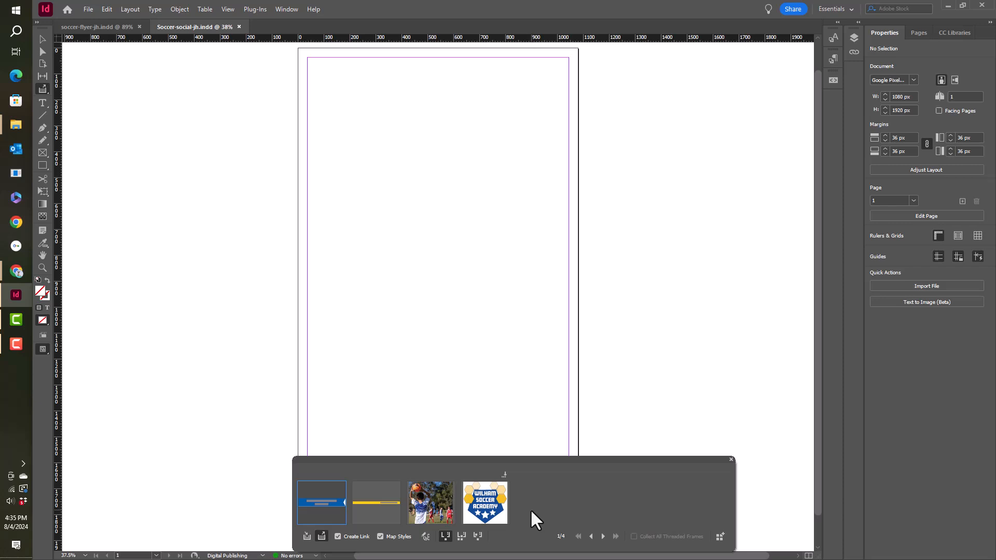
pyautogui.press('Left')
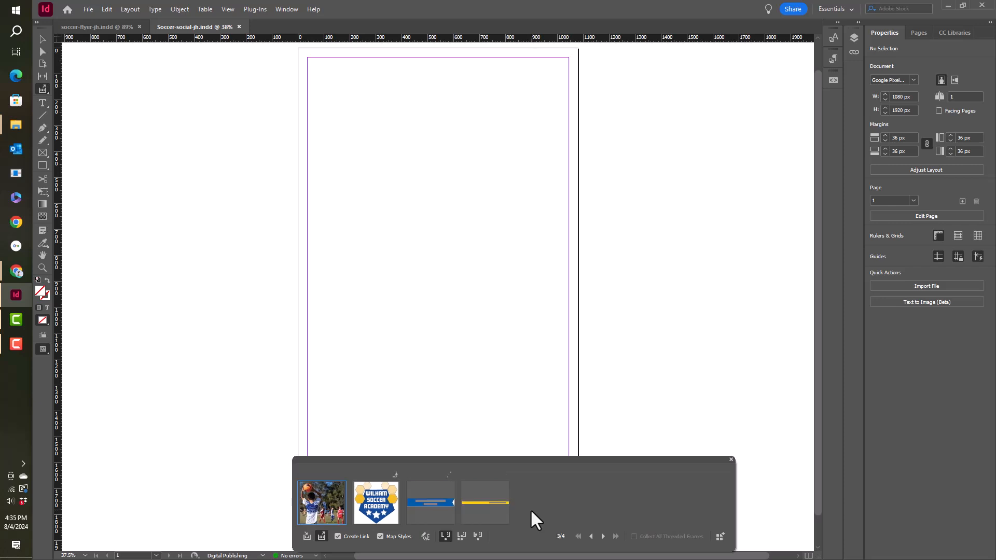
pyautogui.press('Right')
pyautogui.press('Right')
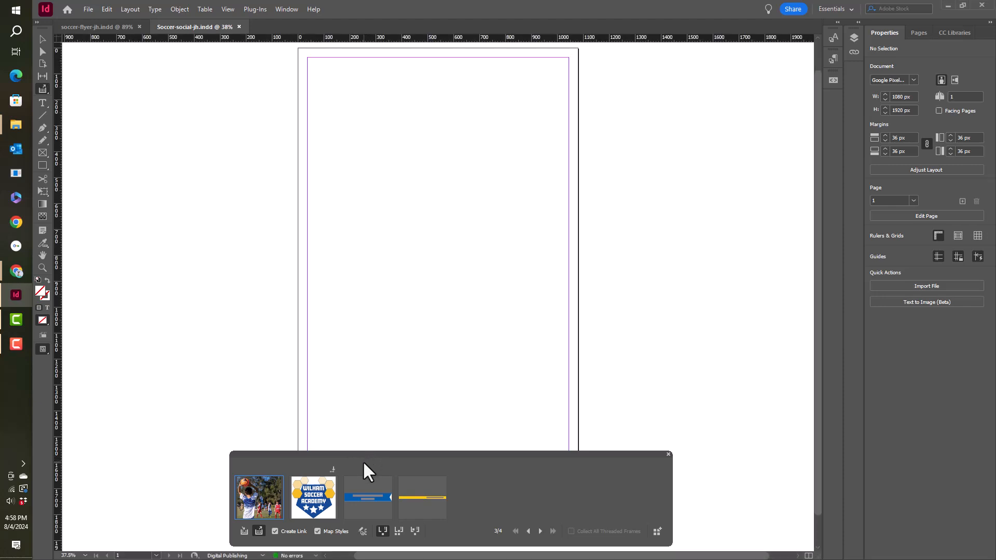
# Step: Move the content conveyor off the page and place the linked main photo over the full 1080 by 1920 px page
pyautogui.moveTo(369, 456); pyautogui.dragTo(726, 451)
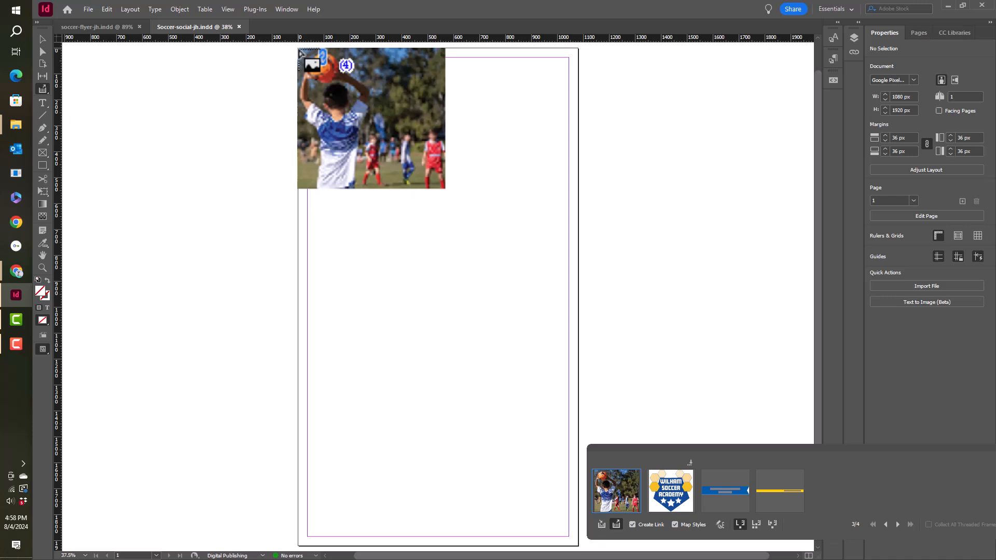
pyautogui.moveTo(299, 50); pyautogui.dragTo(577, 328)
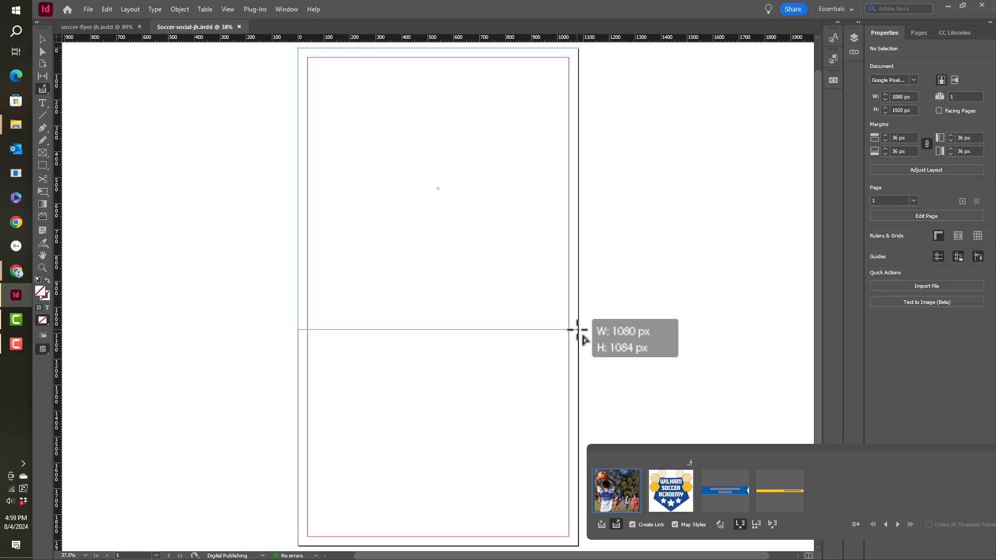
pyautogui.moveTo(577, 329); pyautogui.dragTo(578, 546)
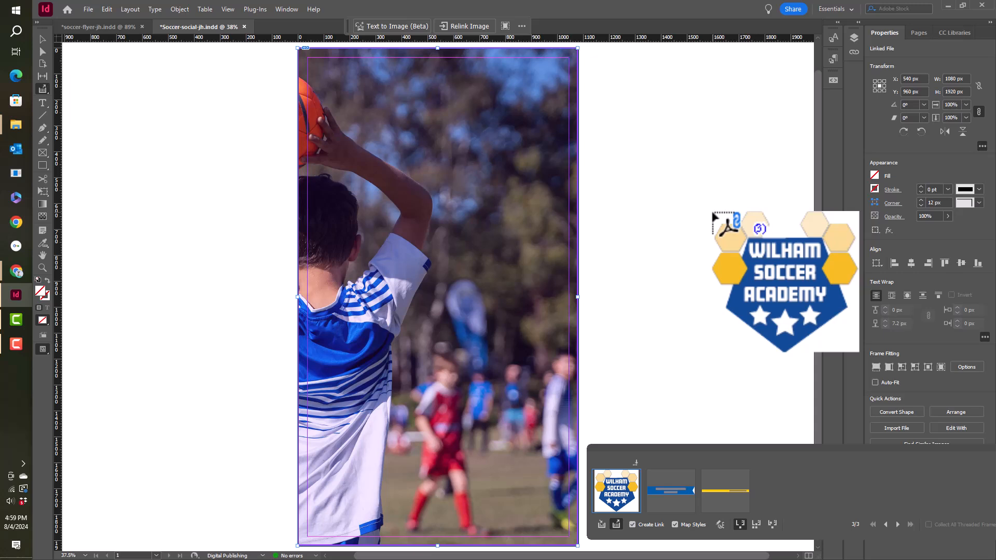
# Step: Place the logo about 642 by 613 px in the upper-right margin corner and the yellow web address bar along the page bottom
pyautogui.click(874, 82)
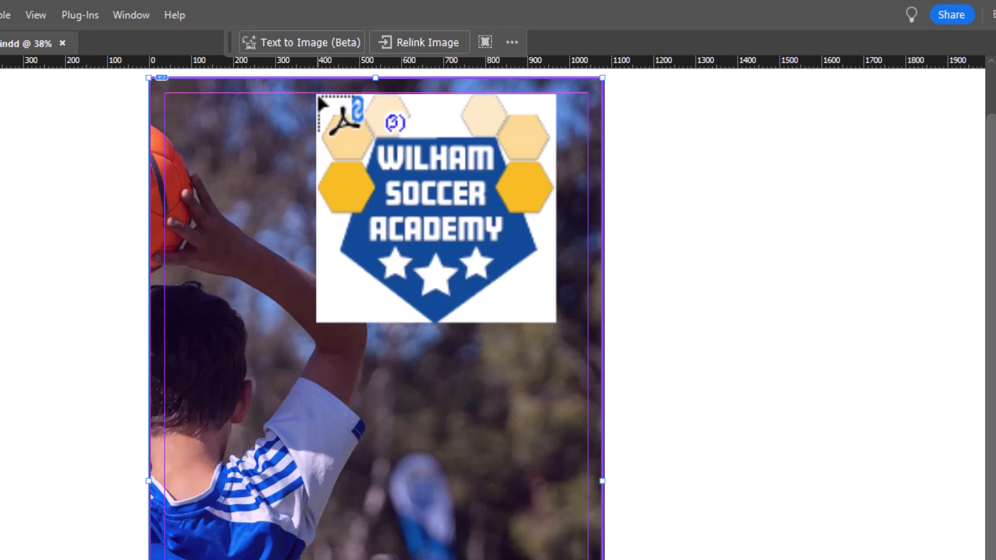
pyautogui.moveTo(319, 94); pyautogui.dragTo(590, 231)
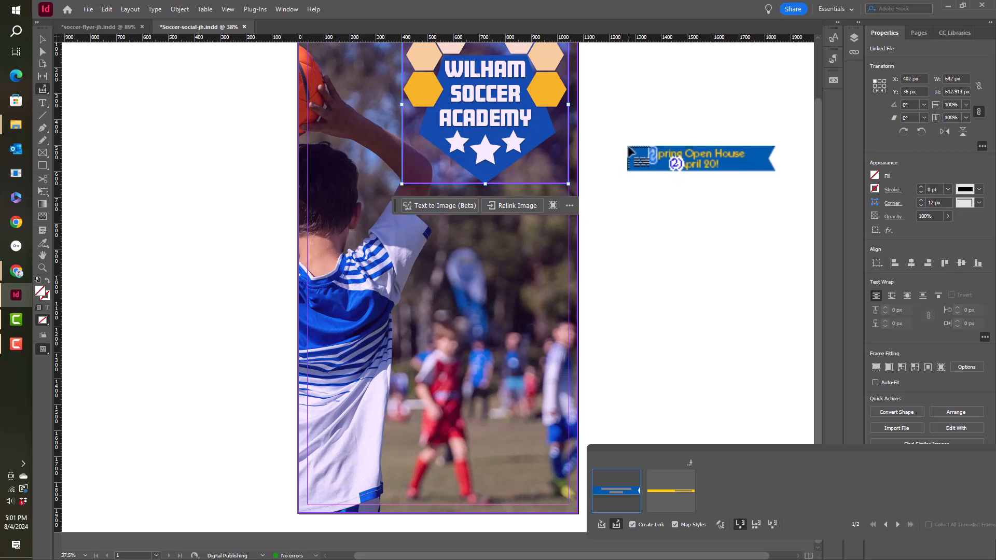
pyautogui.press('Right')
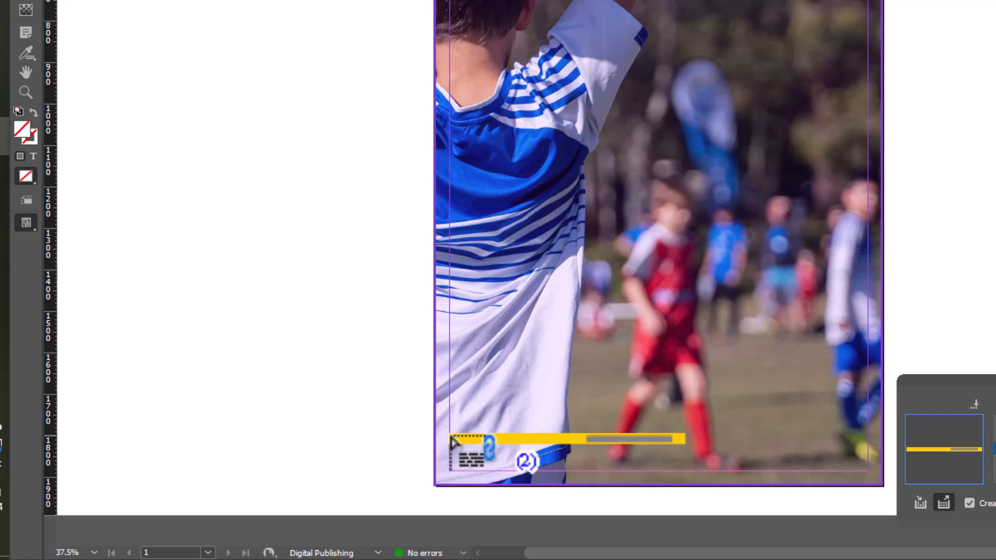
pyautogui.moveTo(450, 436); pyautogui.dragTo(881, 486)
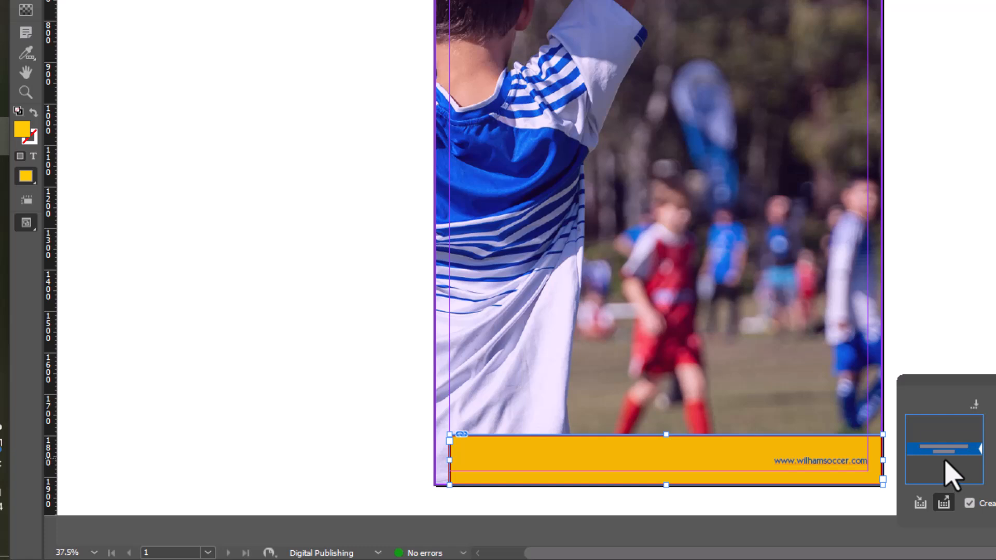
# Step: Place the linked Spring Open House banner at X 0 px, Y 1500 px, sized 700 by 320 px, above the yellow bar
pyautogui.moveTo(952, 475); pyautogui.dragTo(684, 328)
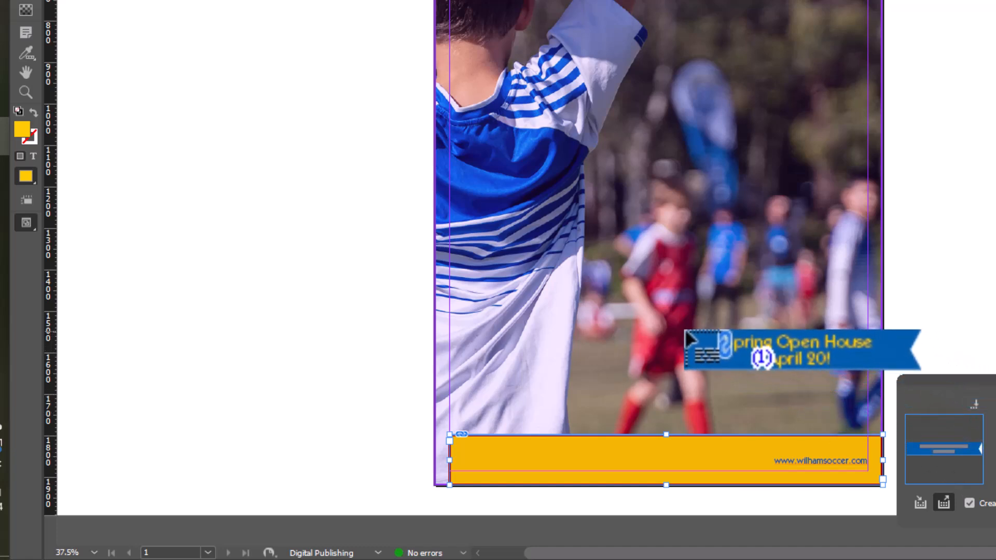
pyautogui.moveTo(684, 328); pyautogui.dragTo(727, 450)
pyautogui.moveTo(726, 448); pyautogui.dragTo(725, 444)
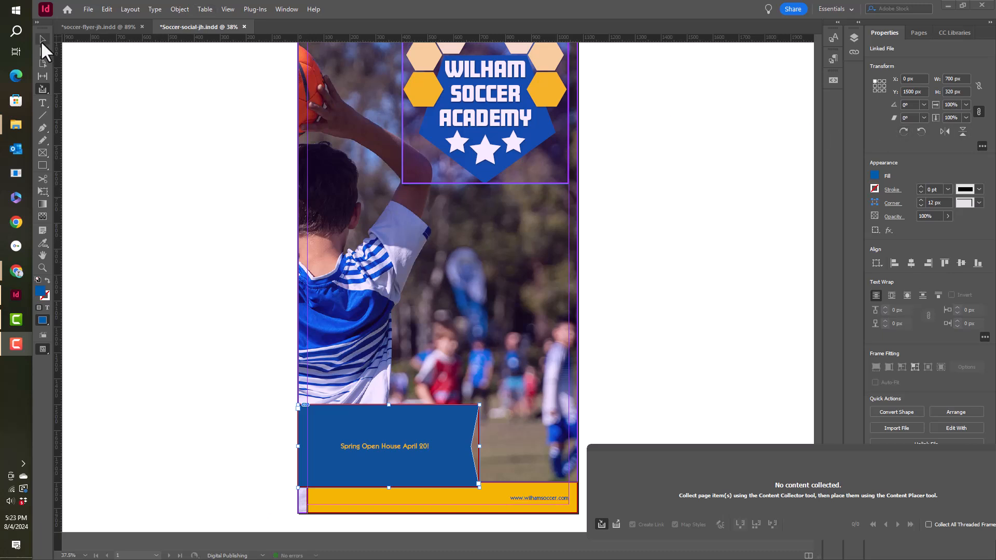
# Step: Deselect the placed banner using the Selection tool and show the document's paragraph styles
pyautogui.click(42, 42)
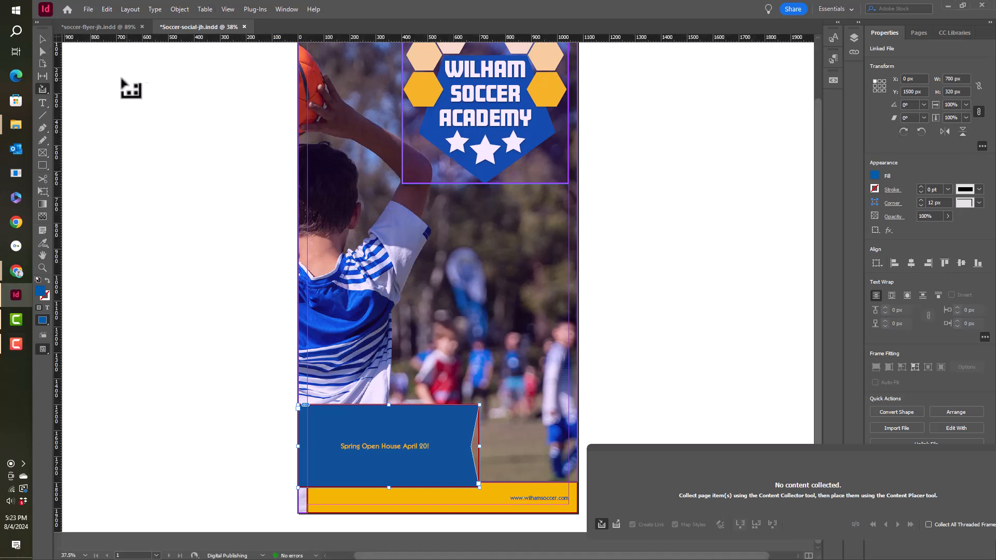
pyautogui.click(42, 39)
pyautogui.click(686, 186)
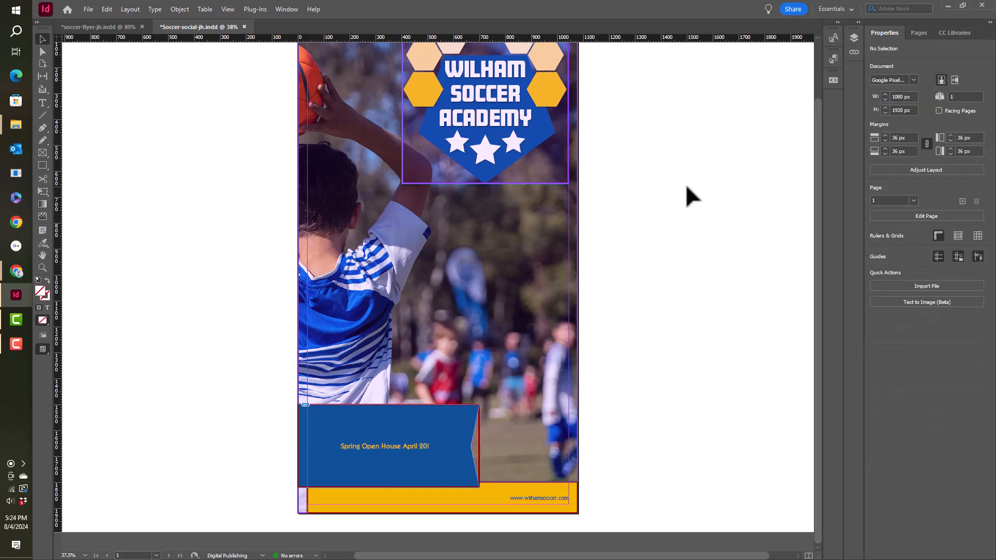
pyautogui.click(833, 60)
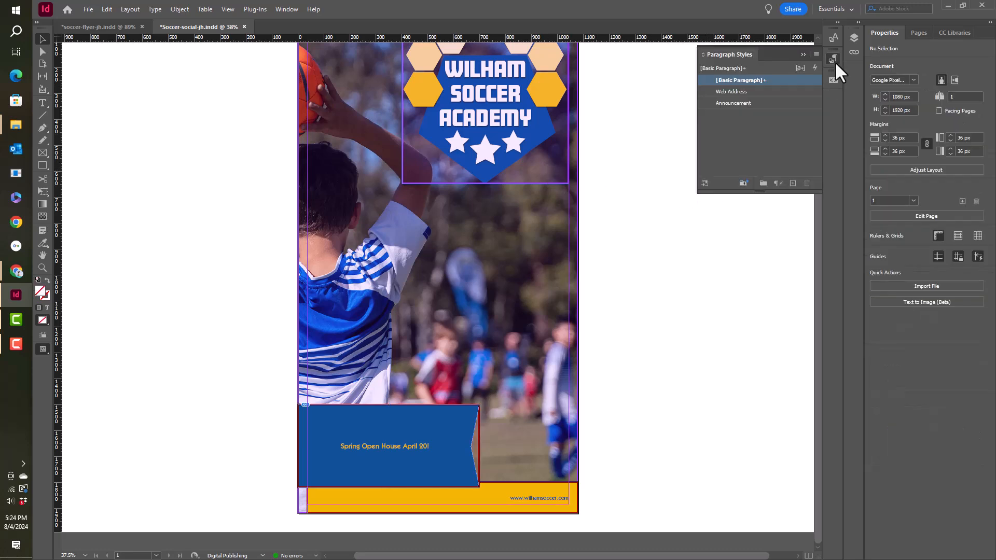
# Step: Enlarge the Web Address paragraph style's font size to 72 pt and lower it by two increments
pyautogui.doubleClick(748, 89)
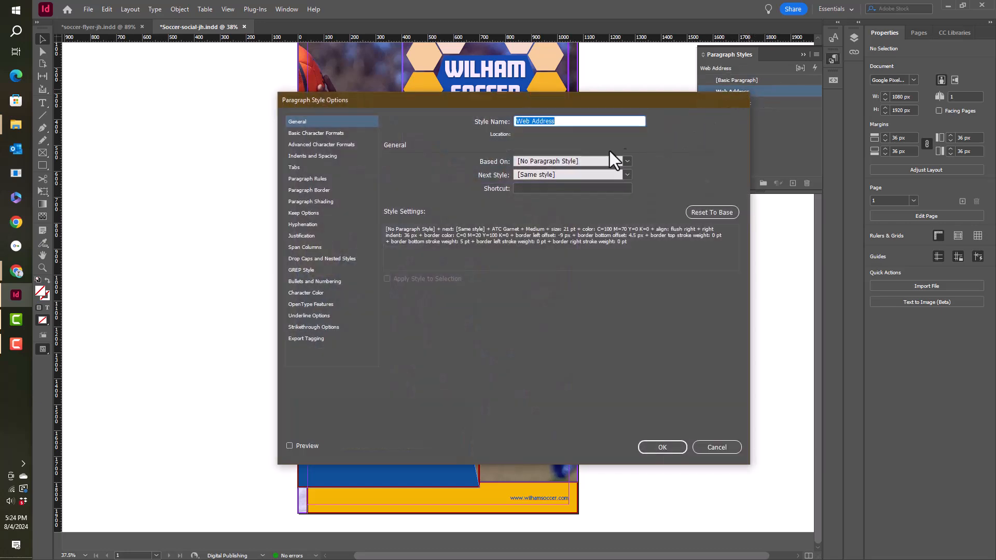
pyautogui.click(325, 133)
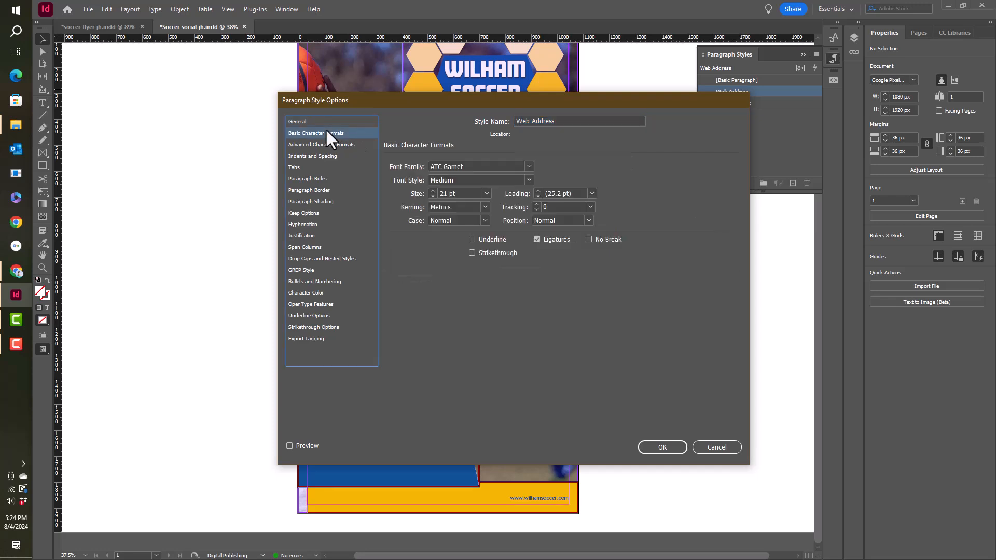
pyautogui.click(465, 191)
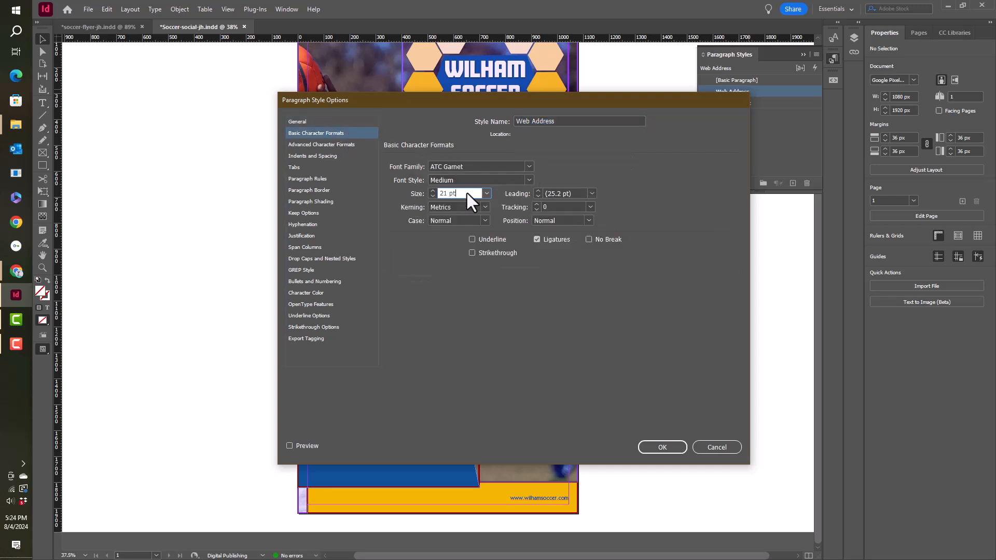
pyautogui.click(486, 192)
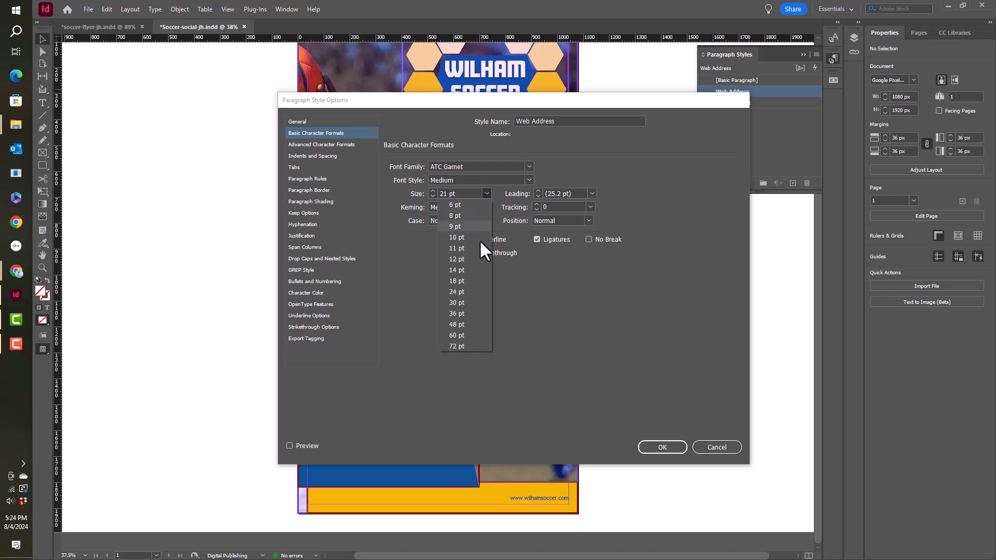
pyautogui.click(461, 345)
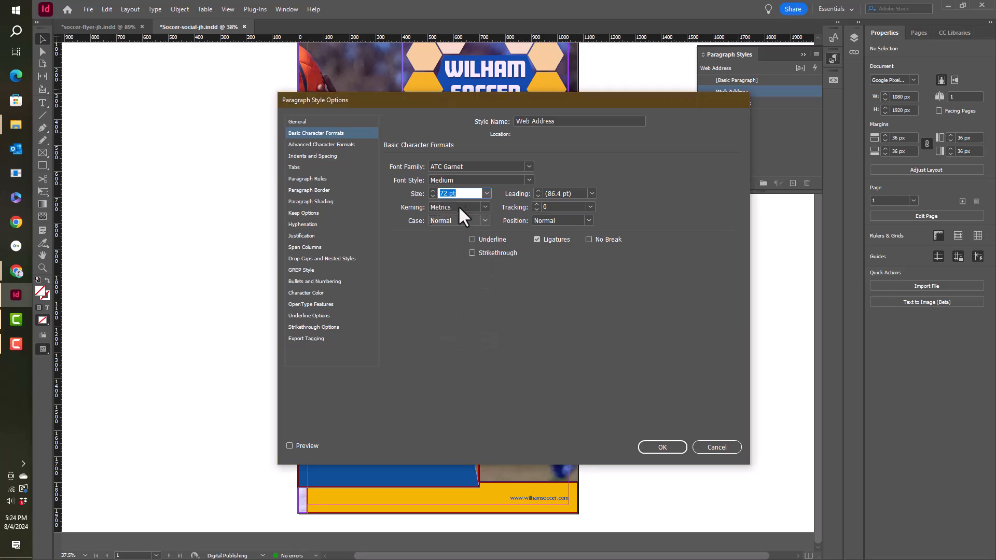
pyautogui.click(431, 196)
pyautogui.click(432, 196)
pyautogui.click(663, 447)
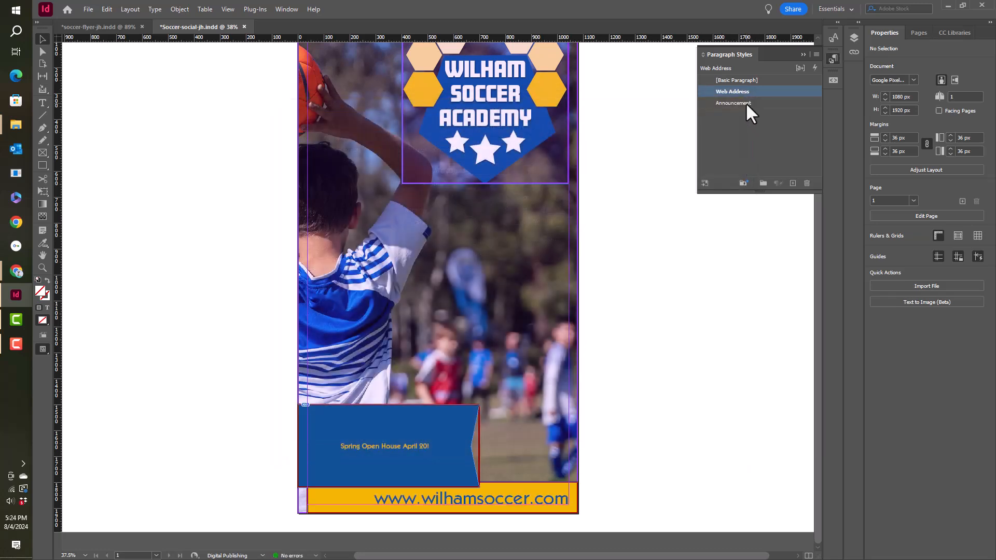
# Step: Set the Announcement paragraph style to 90 pt with 95 pt leading and add a break before "Open" in the banner text
pyautogui.click(745, 101)
pyautogui.doubleClick(746, 102)
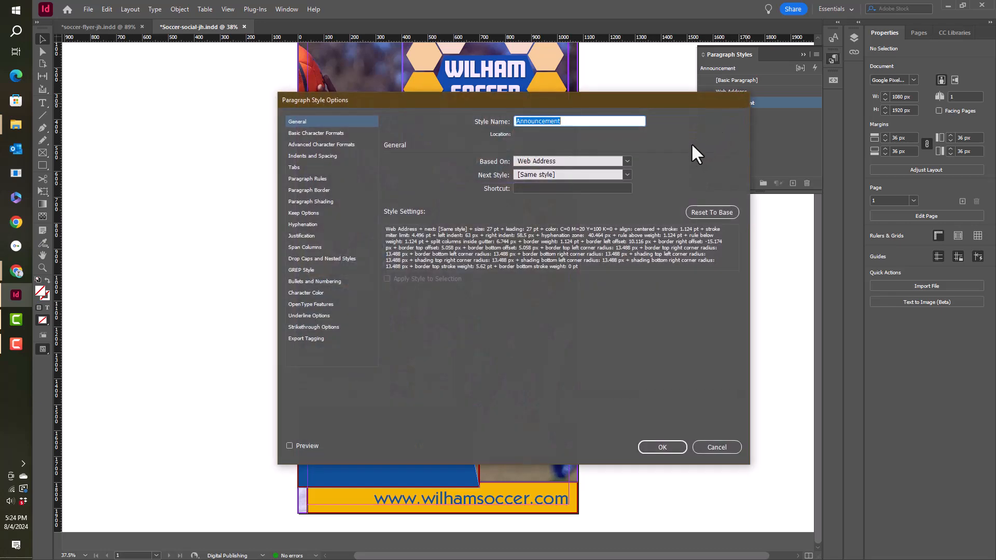
pyautogui.click(327, 133)
pyautogui.click(459, 190)
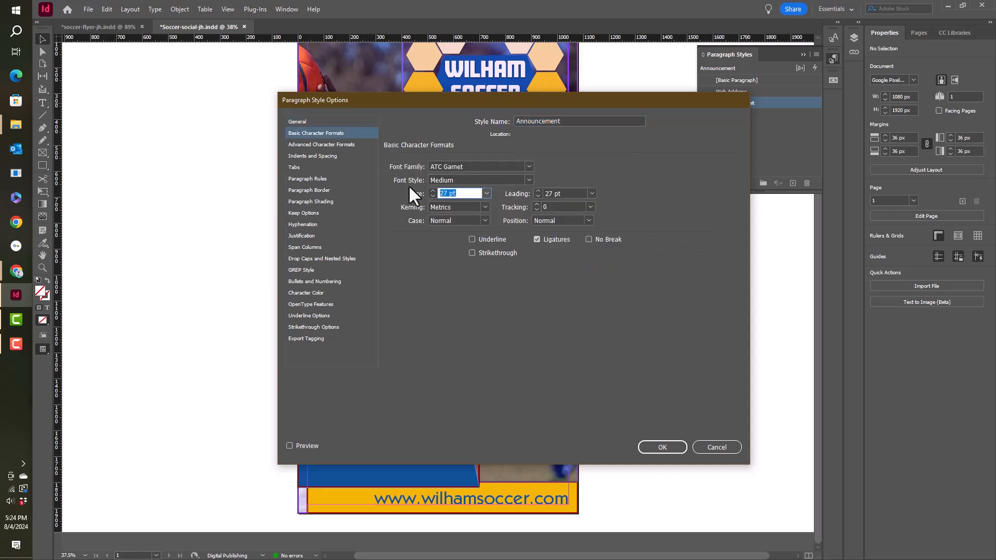
pyautogui.write('90')
pyautogui.press('Tab')
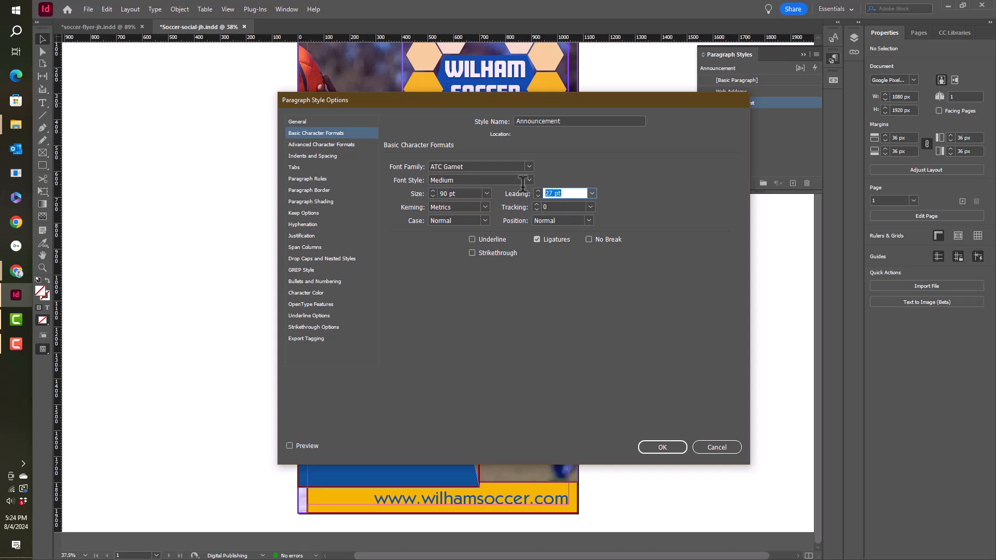
pyautogui.write('95')
pyautogui.press('Return')
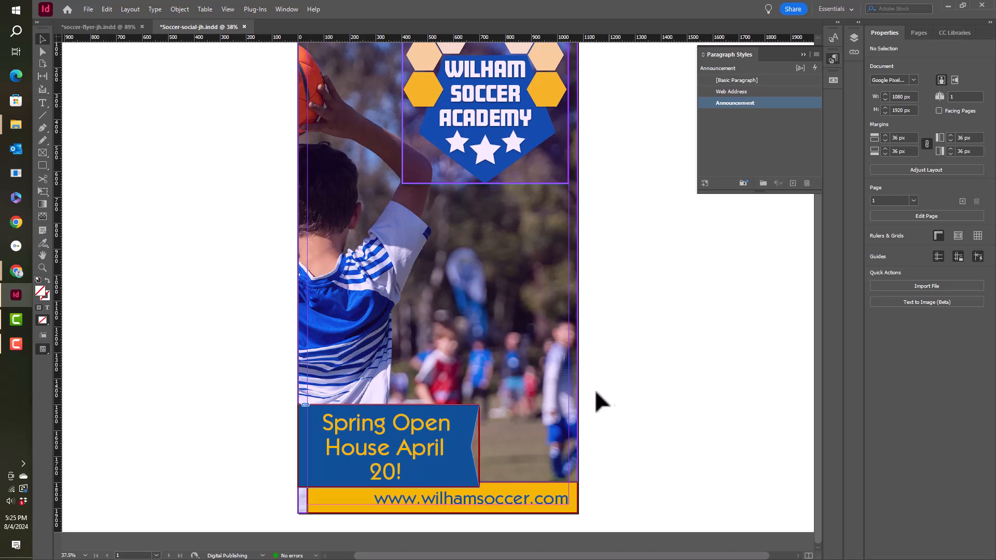
pyautogui.doubleClick(393, 426)
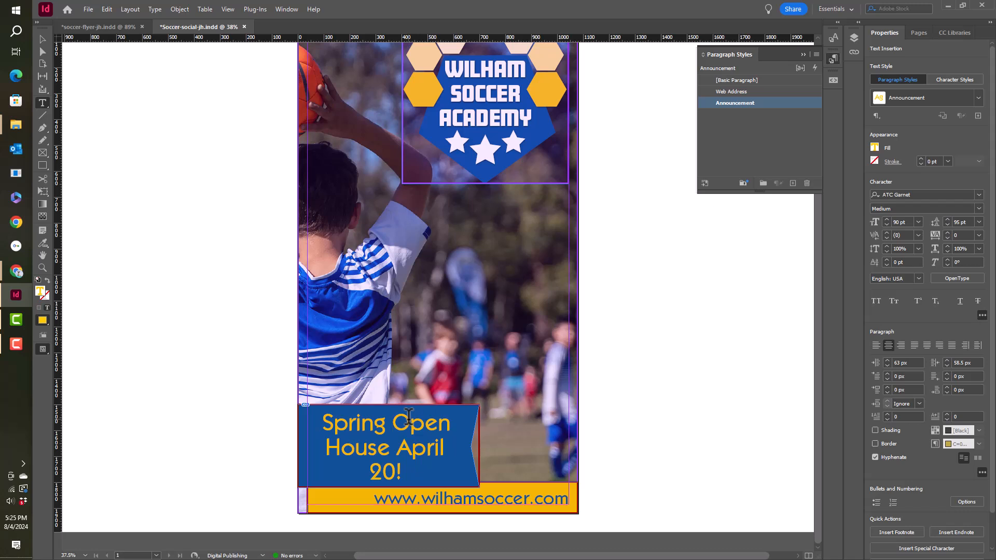
pyautogui.press('Return')
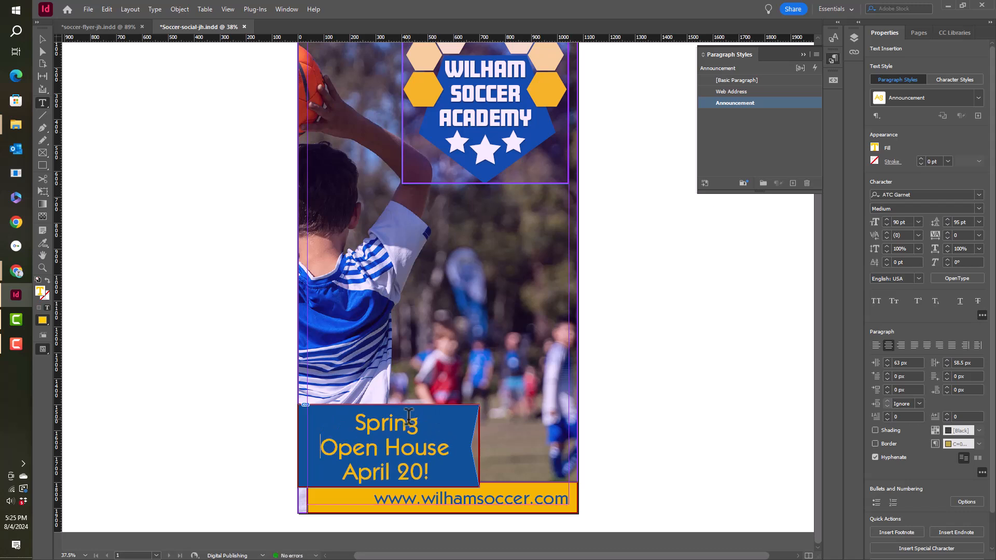
# Step: Unlink the soccer-kids.jpg object from the flyer document
pyautogui.click(853, 53)
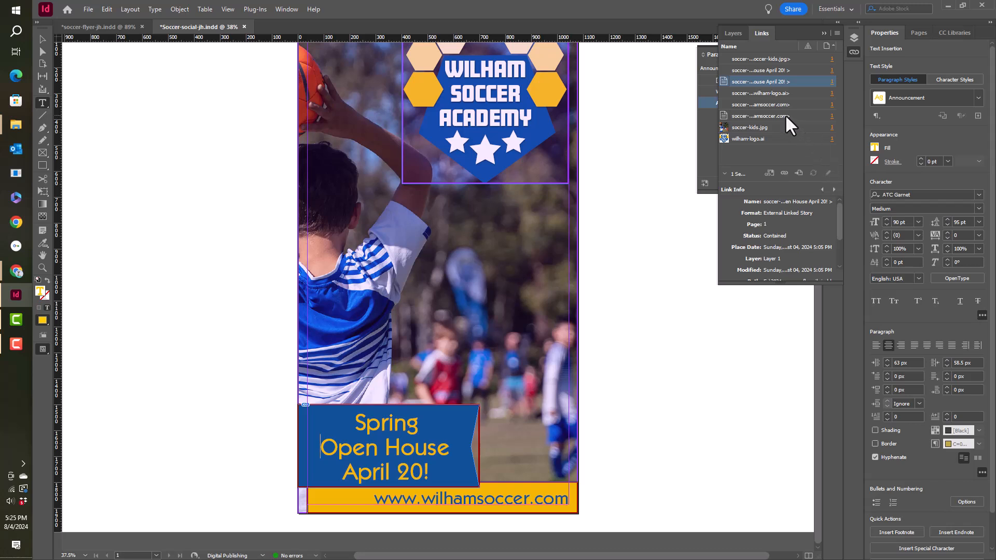
pyautogui.click(773, 58)
pyautogui.rightClick(773, 61)
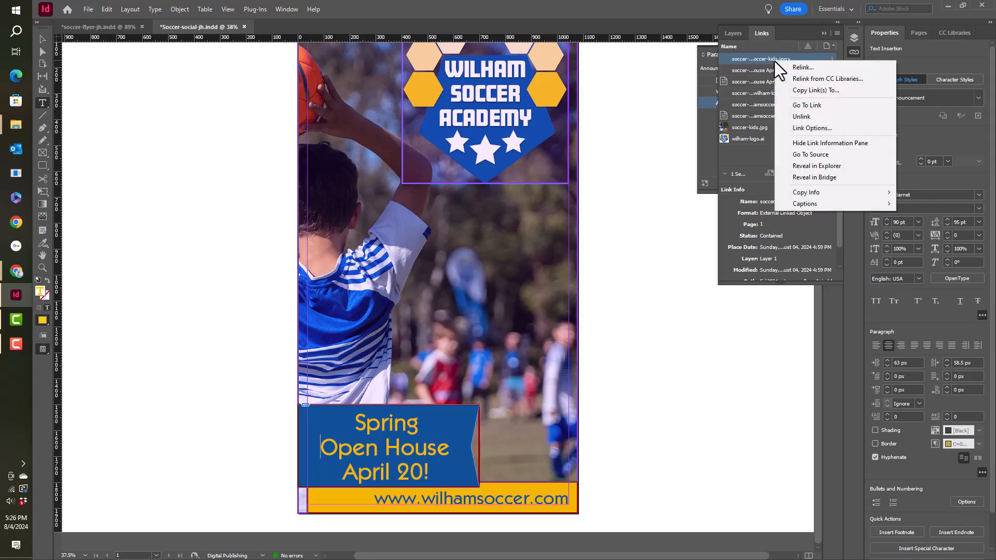
pyautogui.click(804, 115)
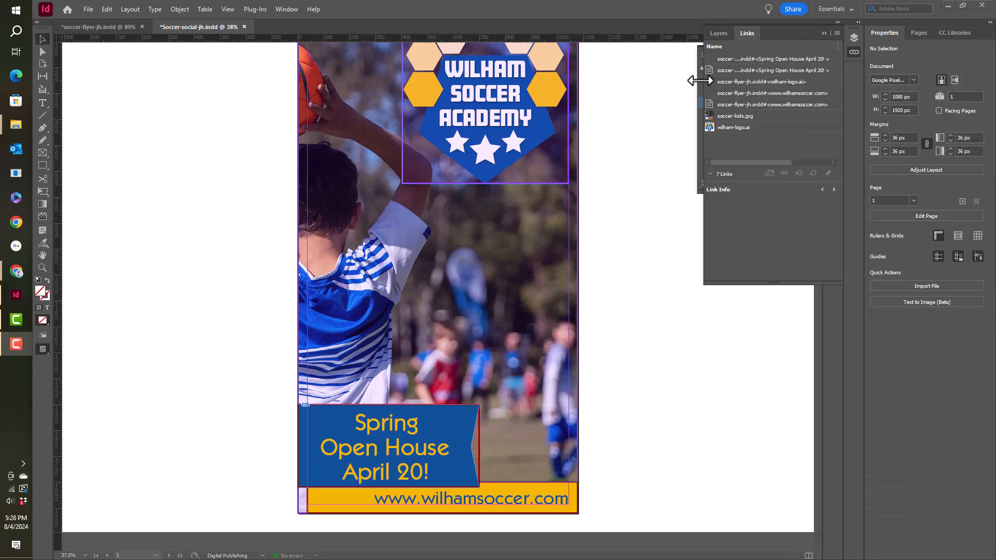
# Step: Widen the links list and its name column, and unlink the wilham-logo.ai object from soccer-flyer-jh.indd
pyautogui.moveTo(703, 80); pyautogui.dragTo(649, 73)
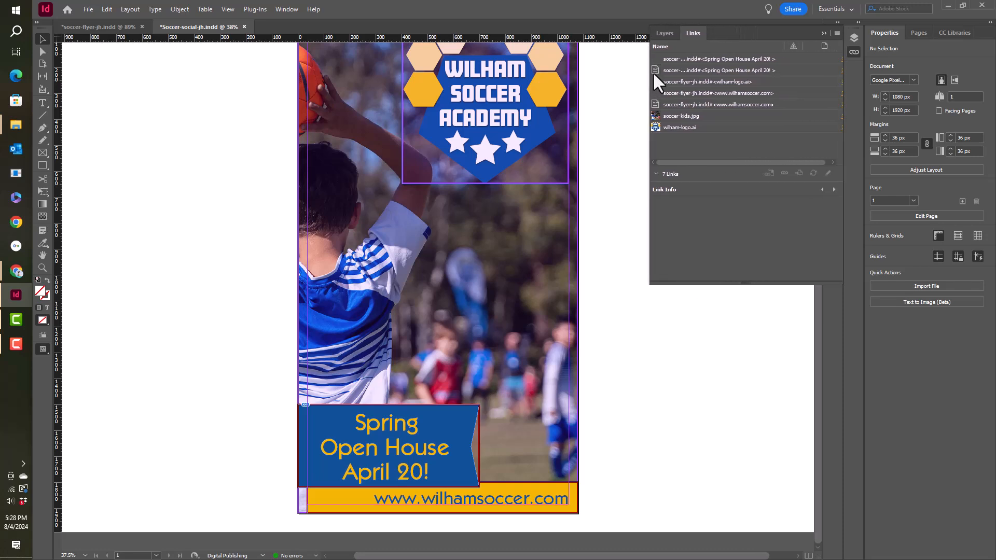
pyautogui.moveTo(786, 45); pyautogui.dragTo(792, 45)
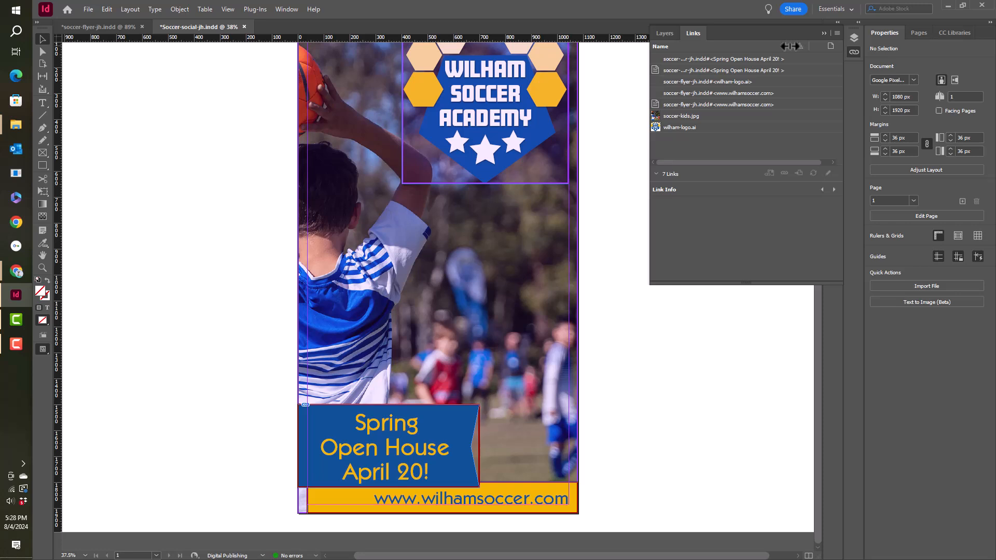
pyautogui.click(701, 80)
pyautogui.rightClick(738, 79)
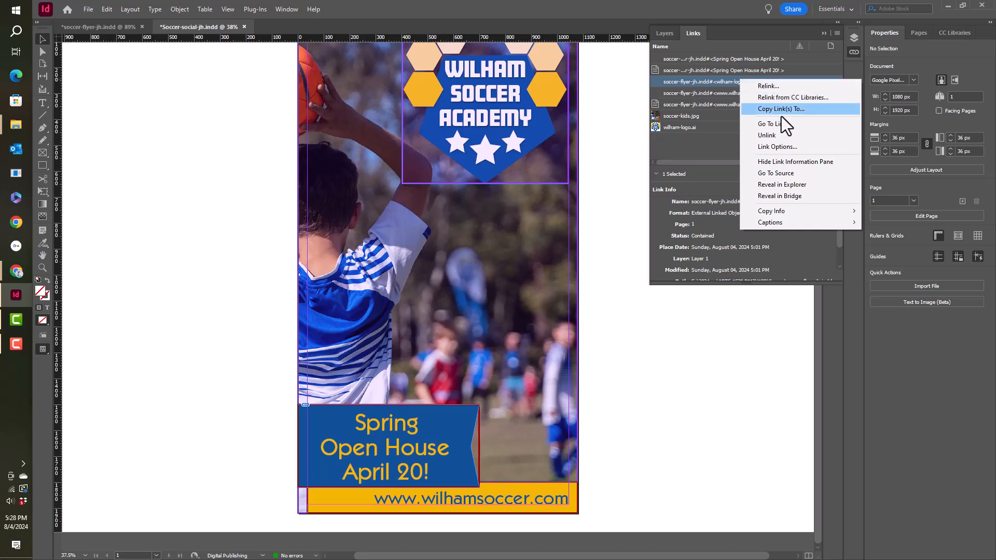
pyautogui.click(781, 135)
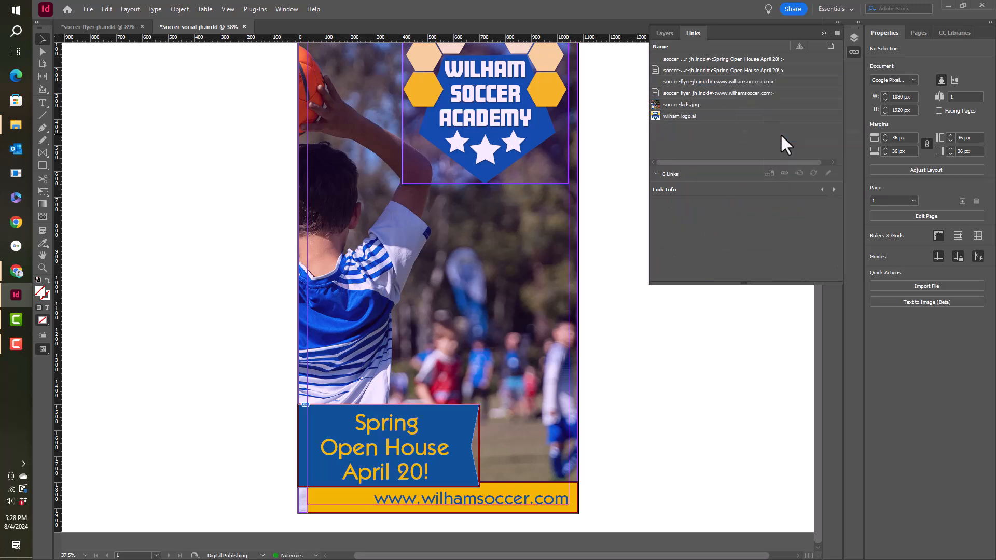
# Step: Confirm the link options for the banner and web address objects, warning before overwrites and preserving local Size and Shape edits
pyautogui.click(774, 58)
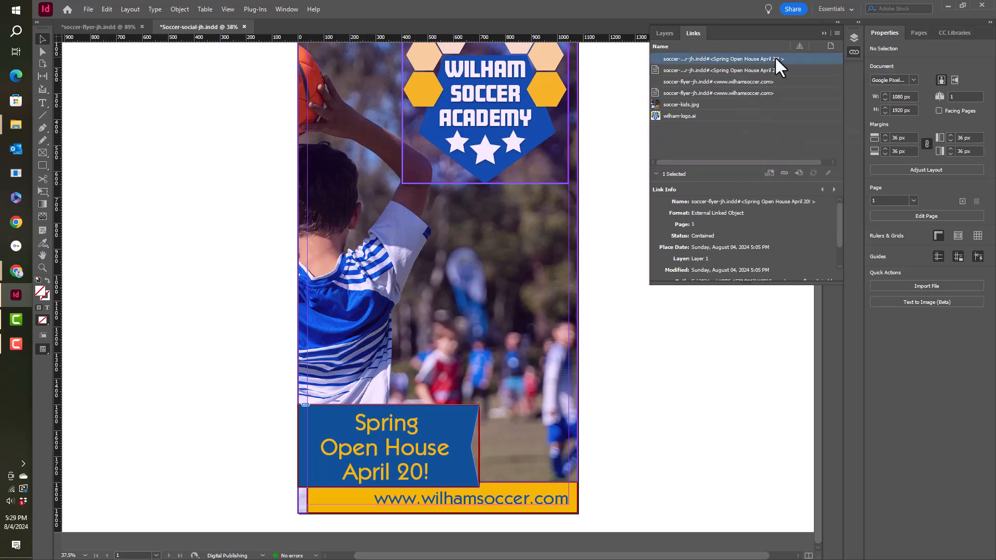
pyautogui.rightClick(775, 57)
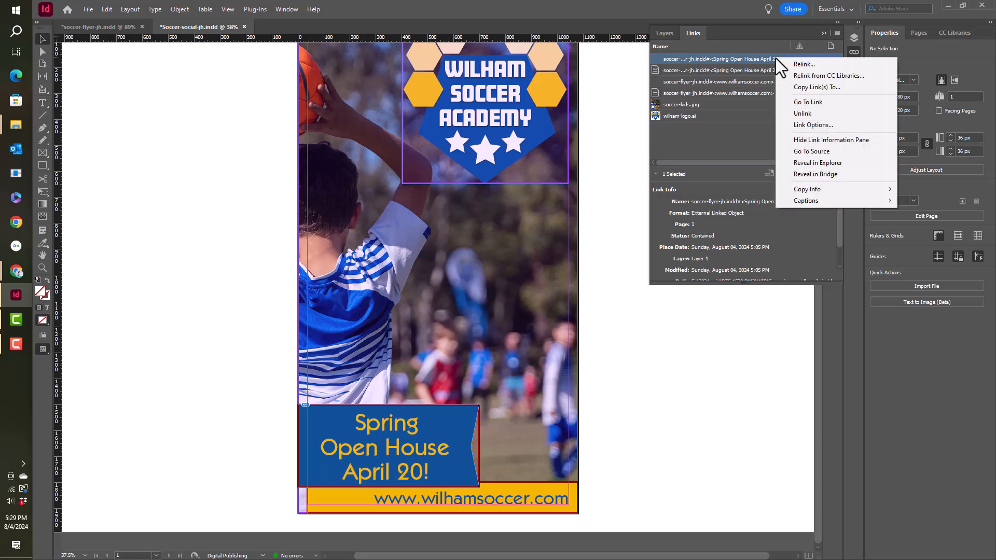
pyautogui.click(810, 125)
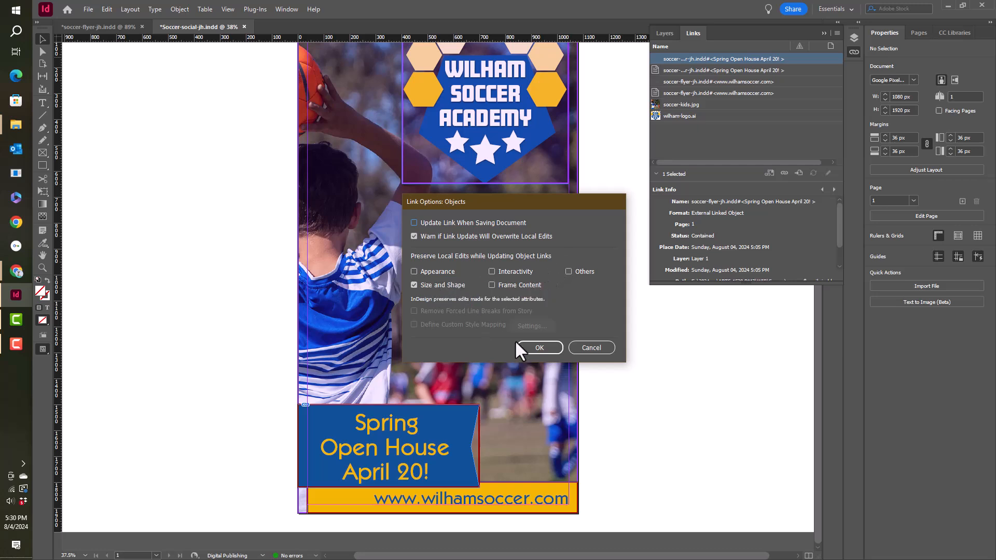
pyautogui.click(539, 348)
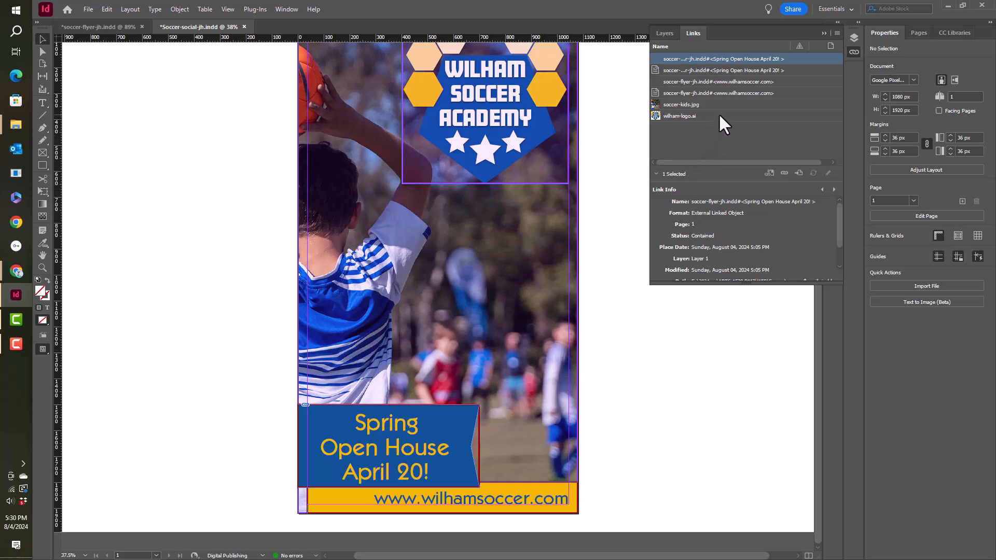
pyautogui.rightClick(733, 82)
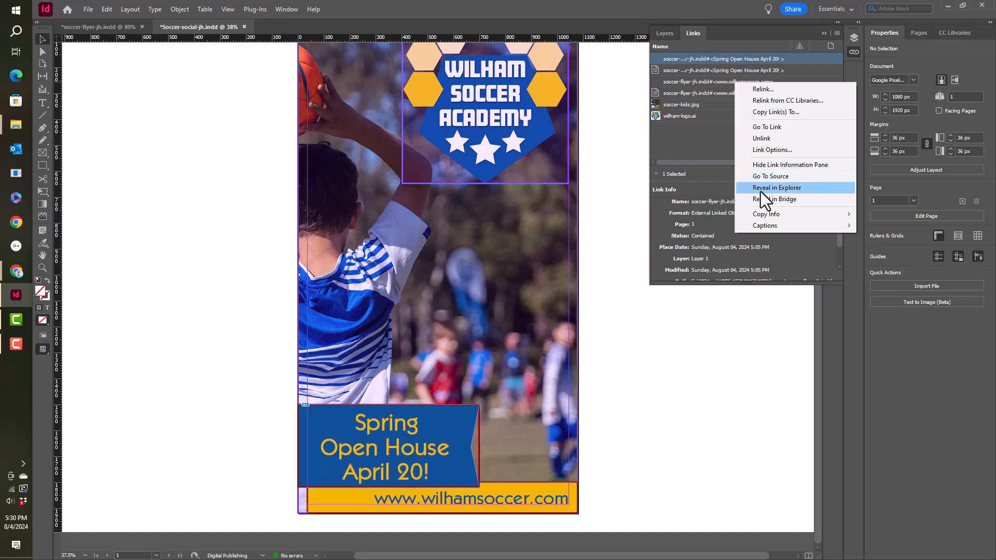
pyautogui.click(776, 151)
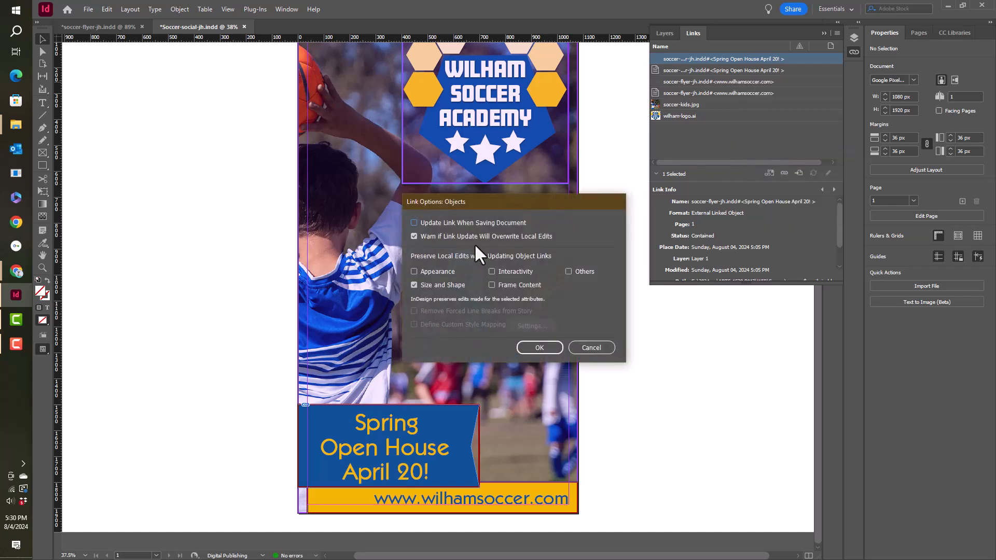
pyautogui.click(546, 350)
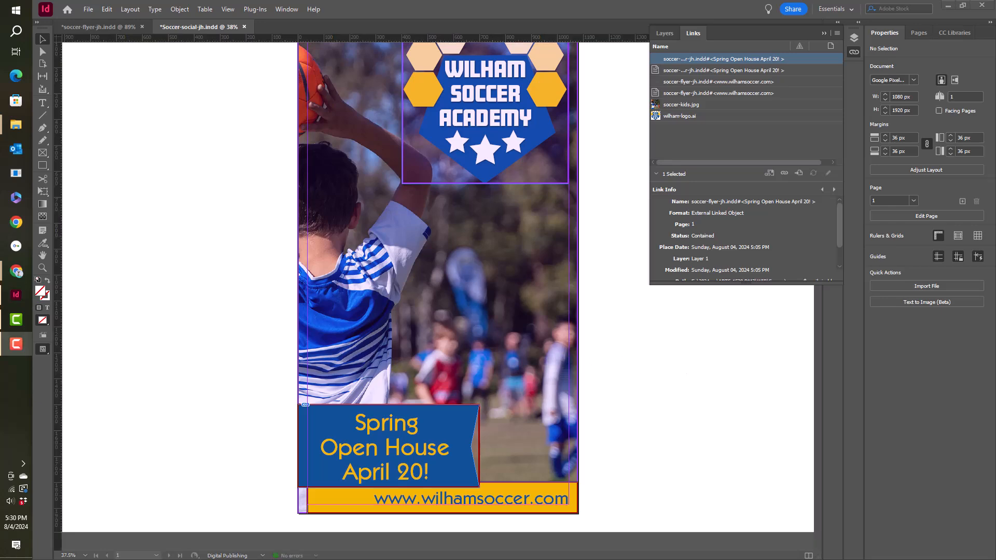
# Step: In the soccer-flyer-jh.indd document, fill the Spring Open House banner frame with the red C=0 M=100 Y=100 K=20 swatch
pyautogui.click(103, 28)
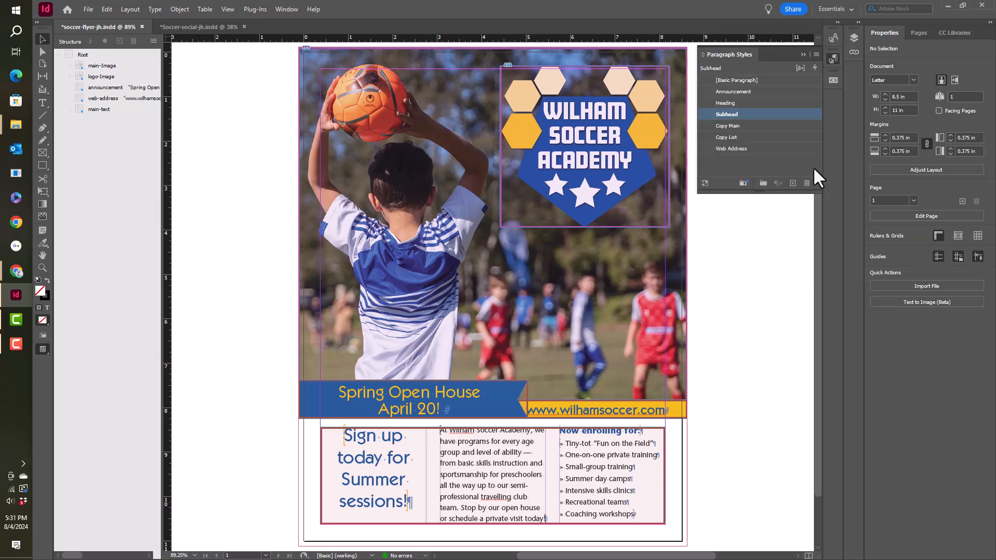
pyautogui.click(494, 386)
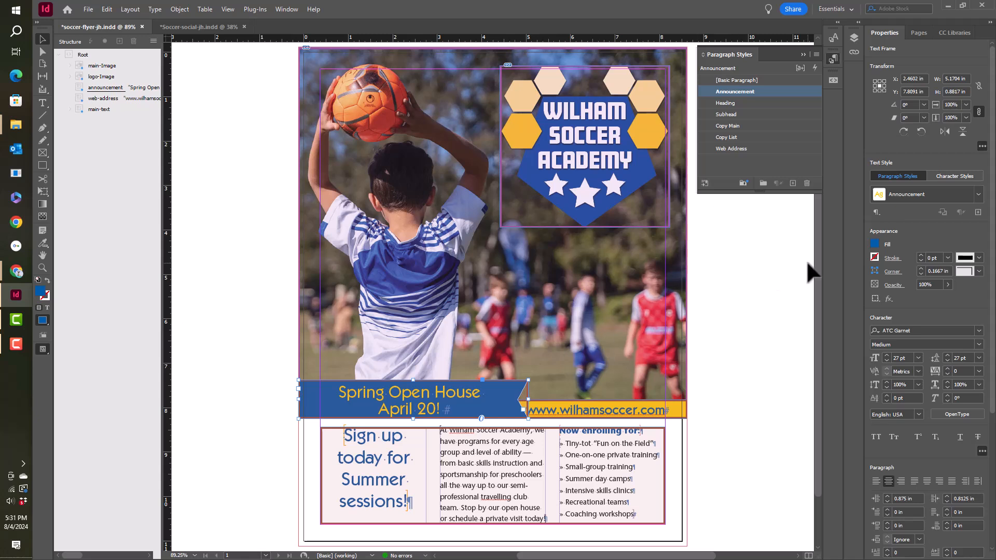
pyautogui.click(875, 244)
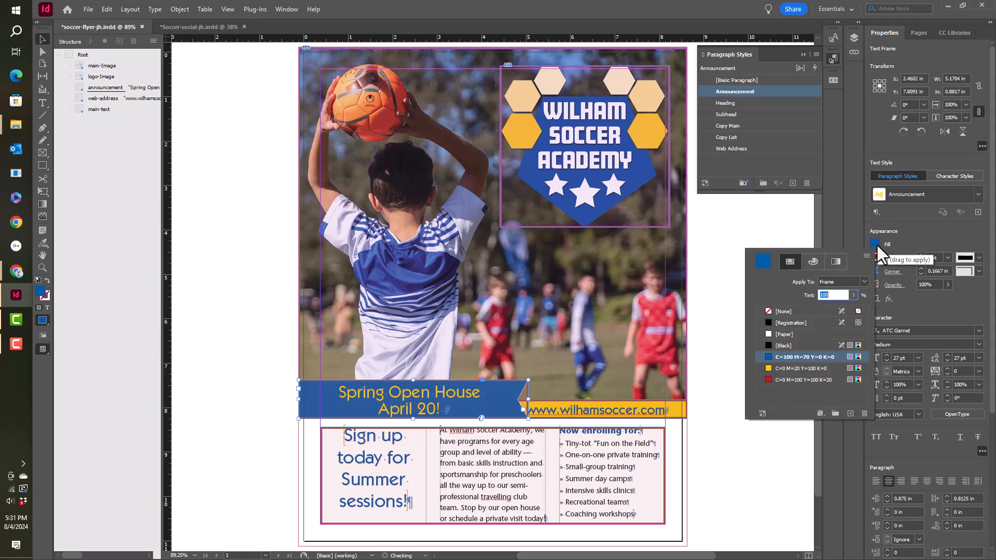
pyautogui.click(767, 381)
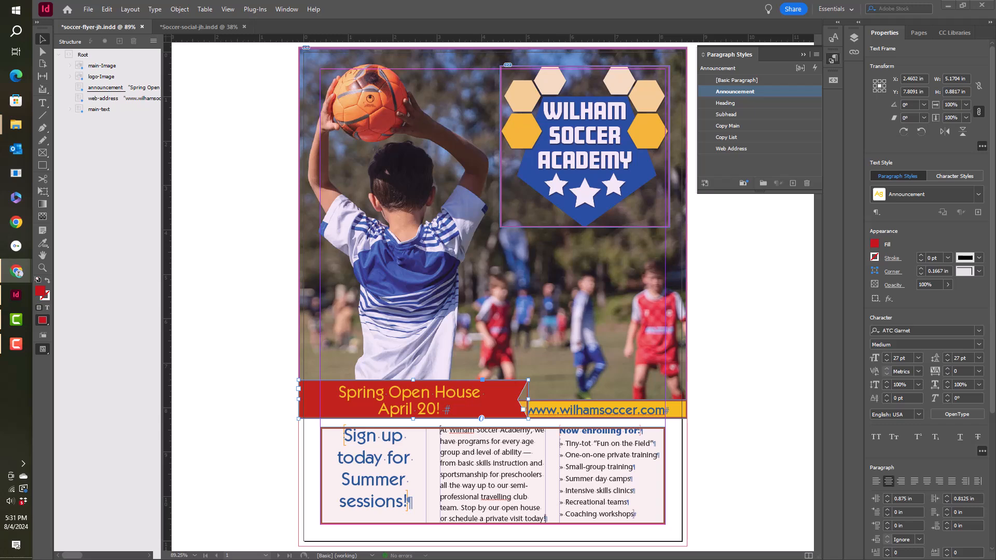
# Step: Save the recolored soccer-flyer-jh.indd document and close it, returning to the social media document
pyautogui.click(181, 28)
pyautogui.click(123, 27)
pyautogui.click(88, 10)
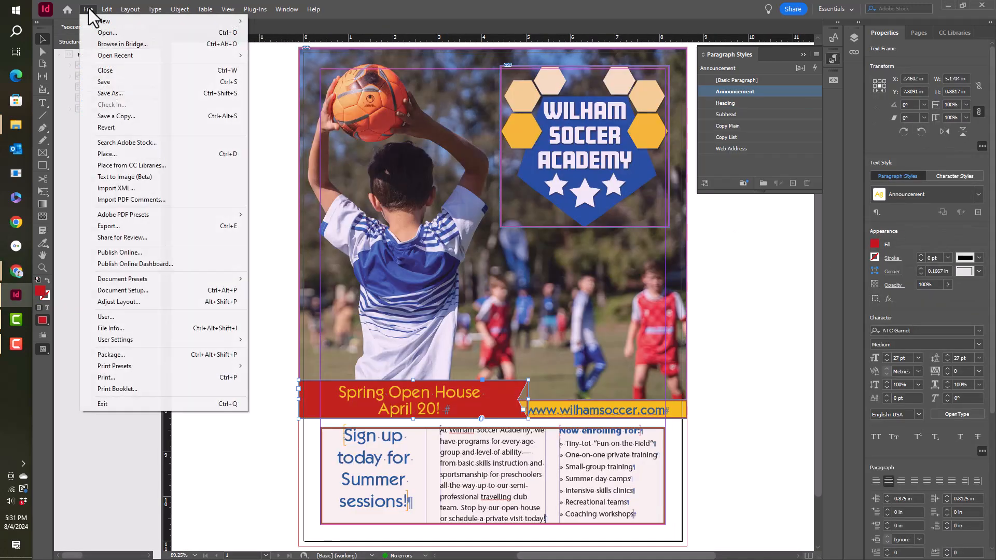
pyautogui.click(112, 82)
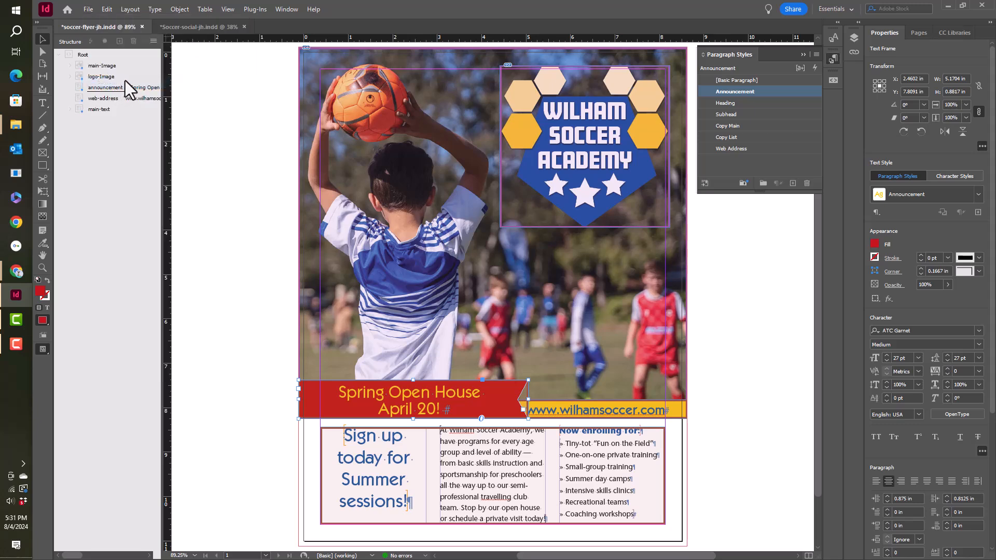
pyautogui.click(139, 26)
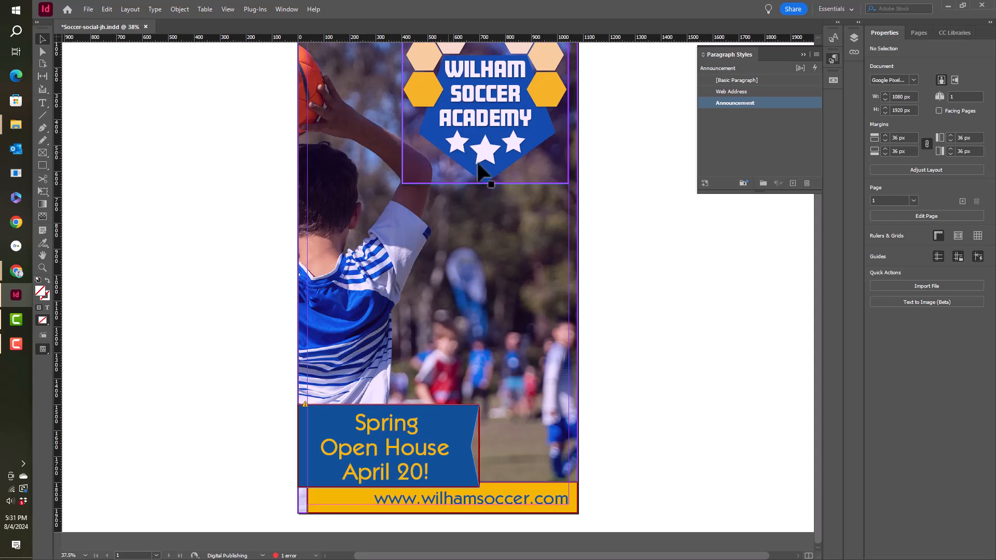
# Step: Update the modified link to the Spring Open House banner from soccer-flyer-jh.indd and collapse the open panels
pyautogui.click(851, 51)
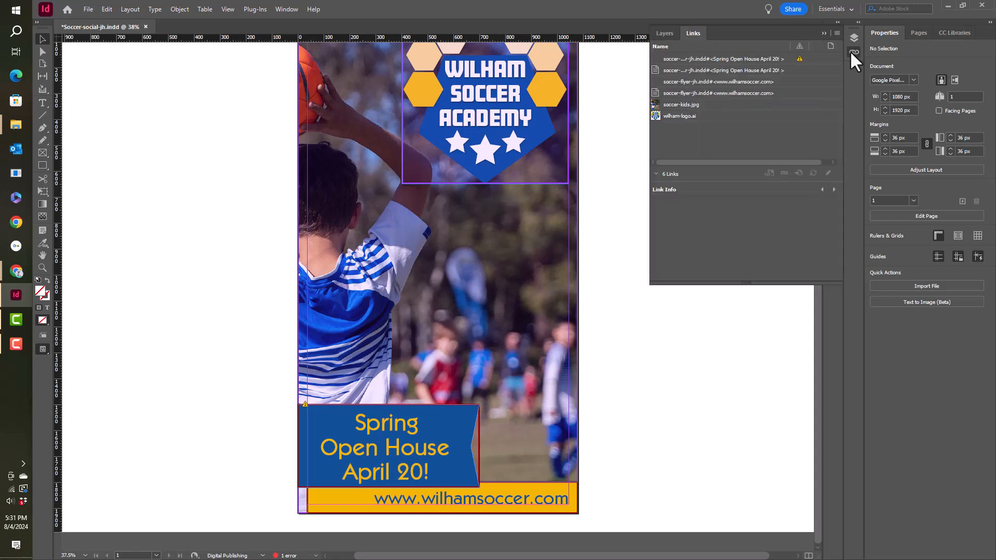
pyautogui.click(759, 57)
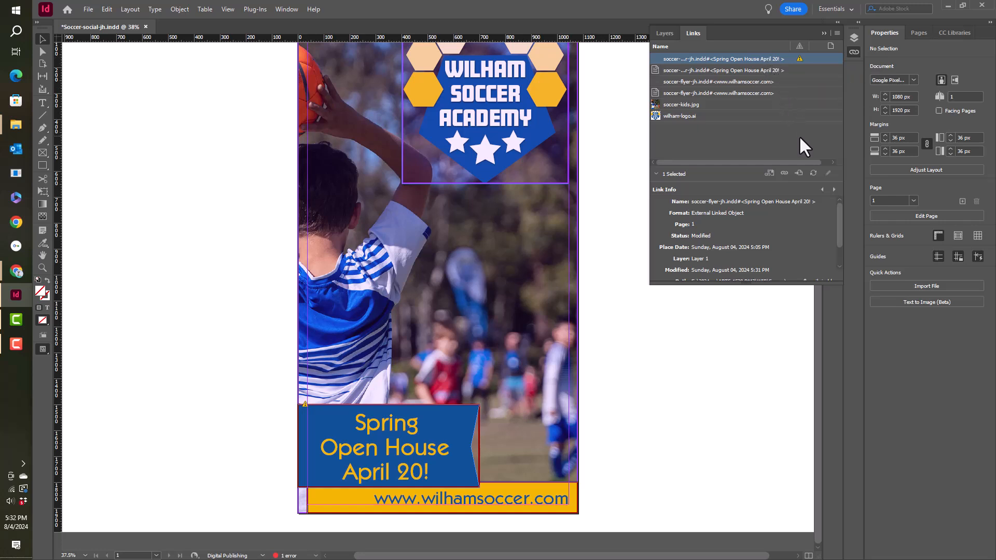
pyautogui.click(812, 173)
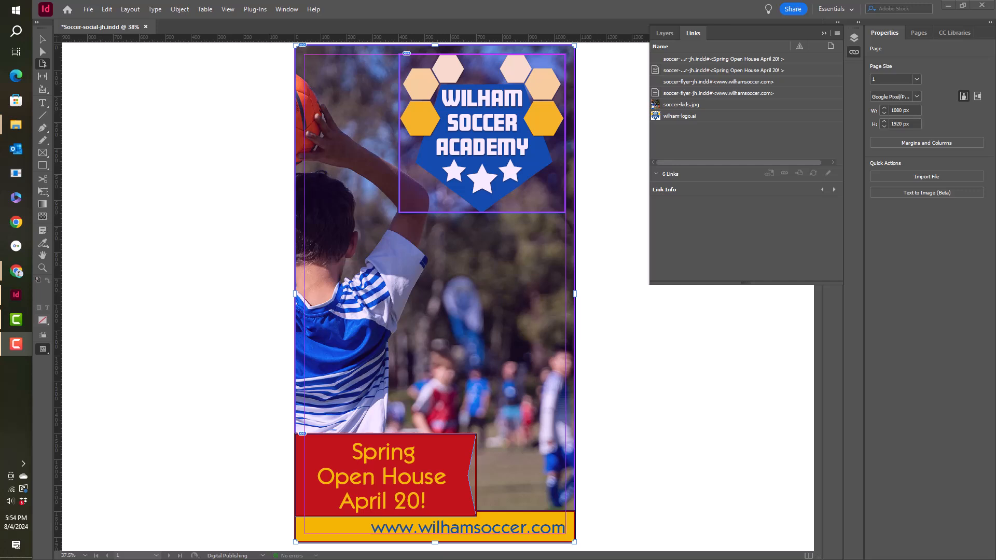
pyautogui.click(826, 35)
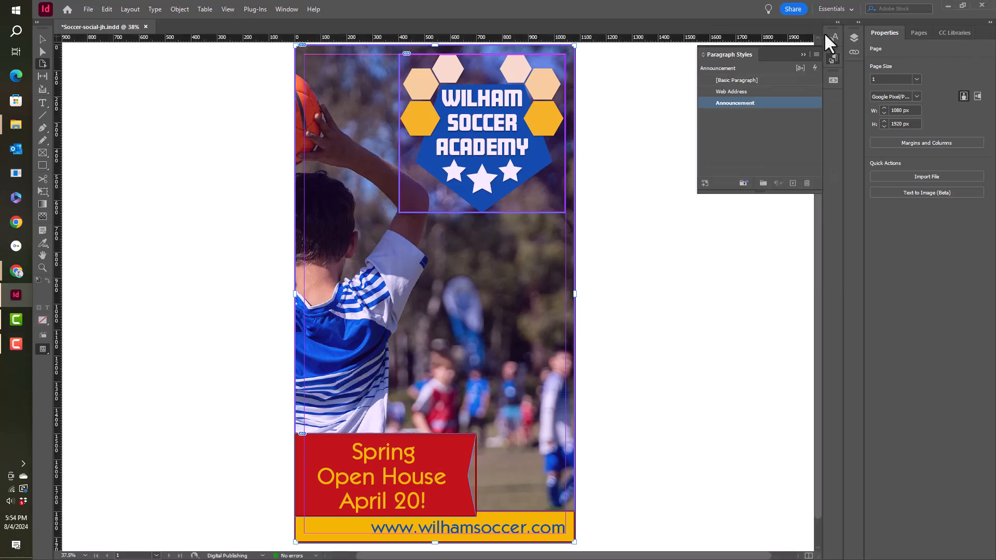
pyautogui.click(803, 54)
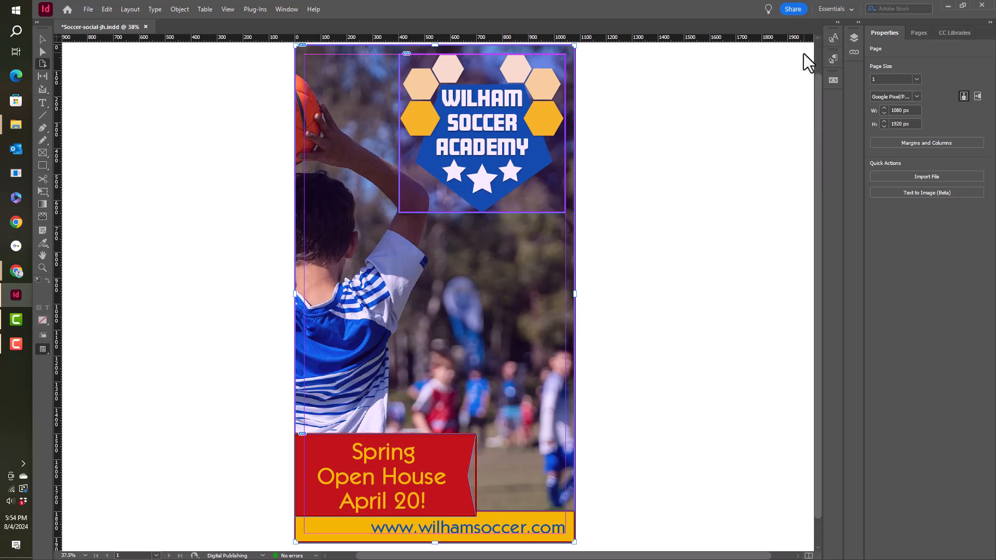
# Step: Using the Page tool, display the Liquid Layout settings for page 1 and choose the Object-based page rule
pyautogui.click(42, 63)
pyautogui.click(284, 8)
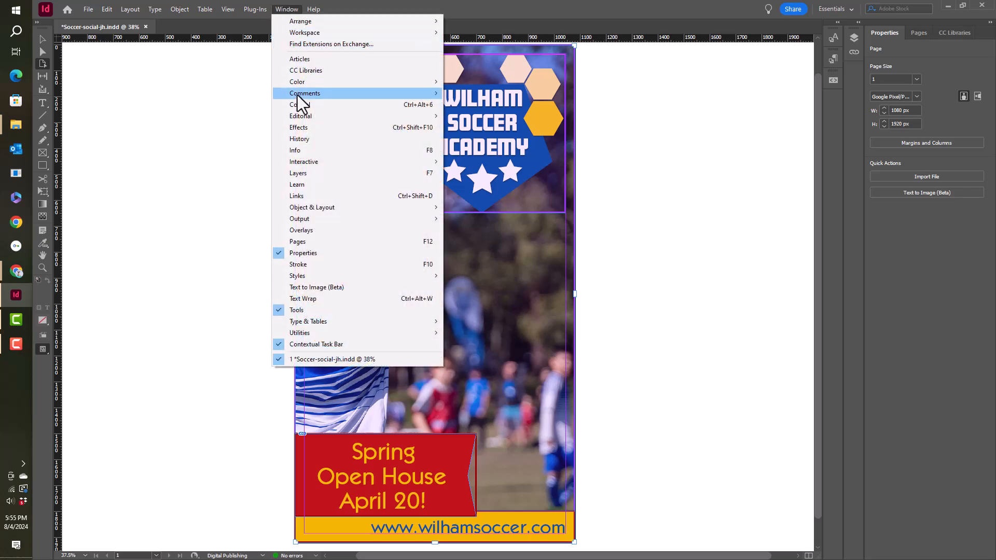
pyautogui.moveTo(306, 164)
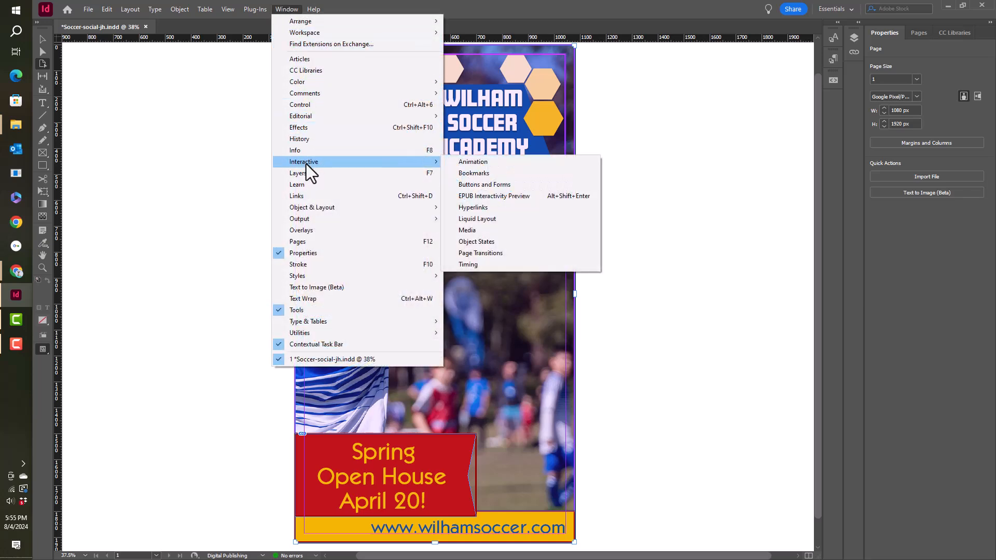
pyautogui.click(488, 219)
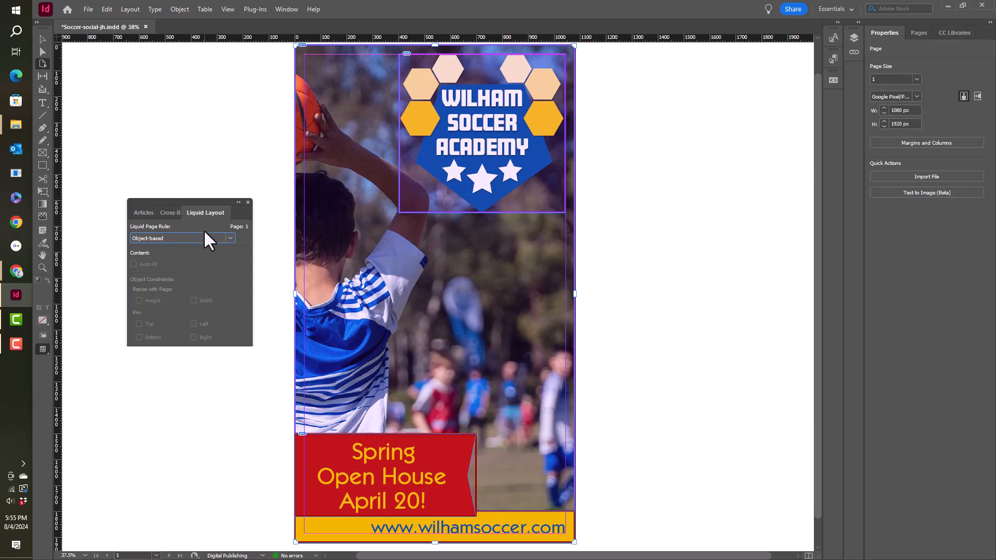
pyautogui.click(231, 239)
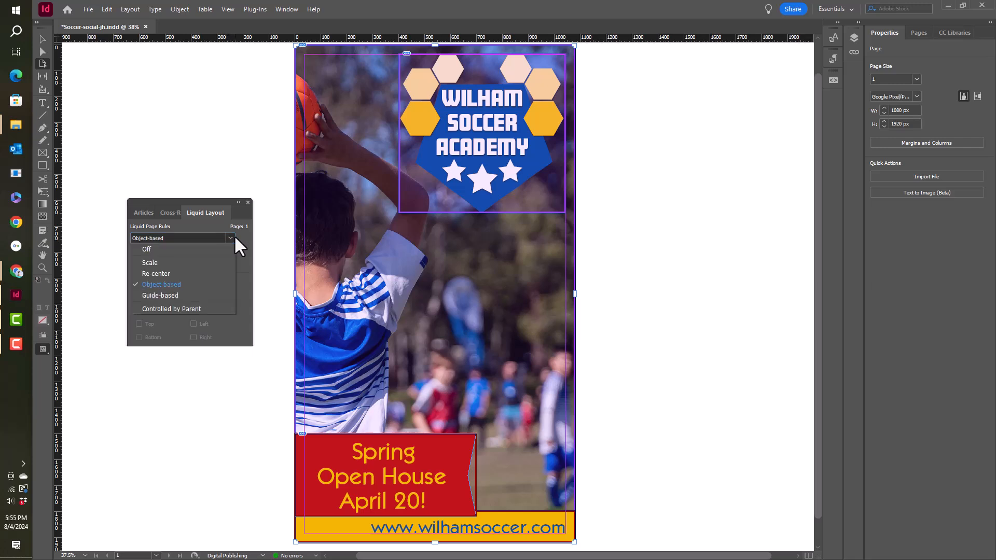
pyautogui.click(215, 283)
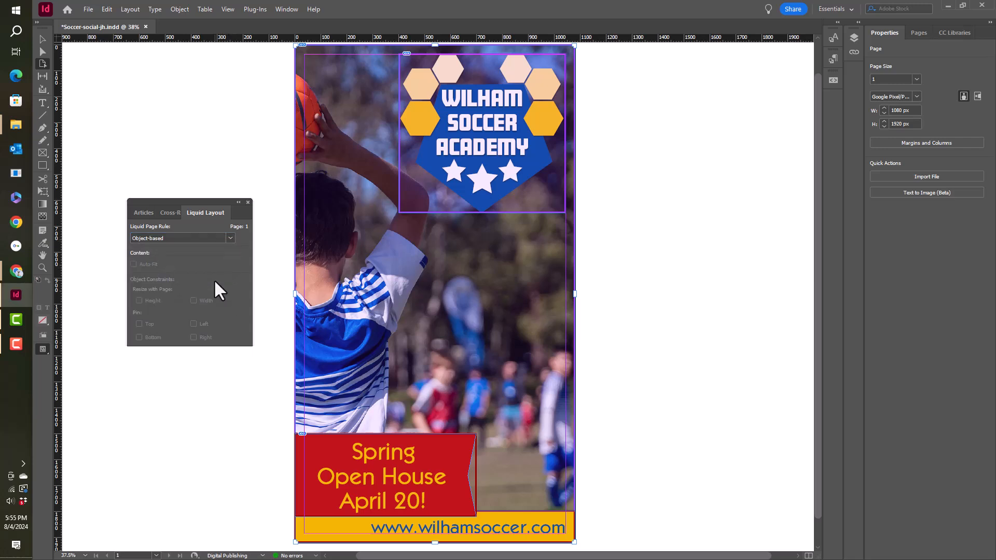
# Step: Select the web address bar and preview the layout response by temporarily resizing the page to landscape proportions, about 1906 by 1008 px
pyautogui.click(570, 538)
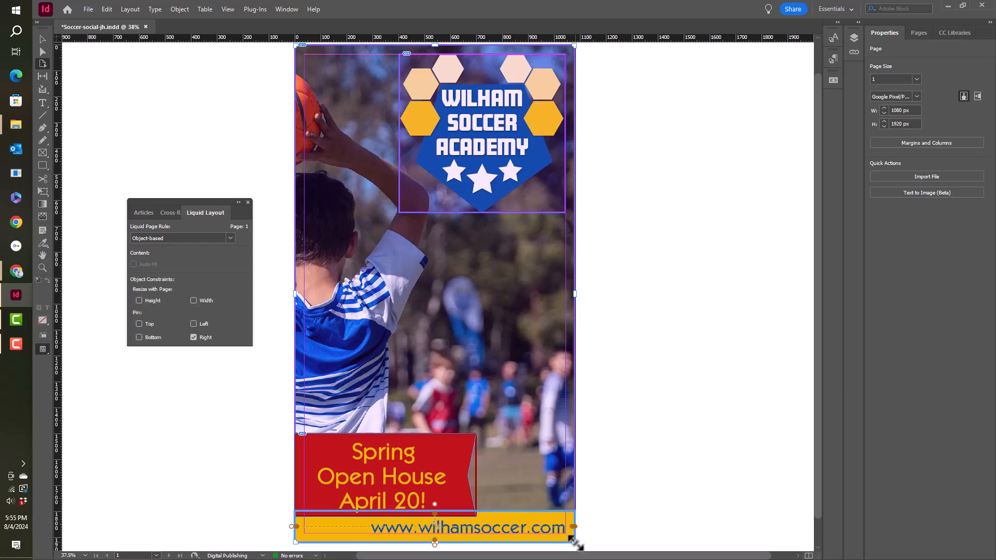
pyautogui.moveTo(575, 542); pyautogui.dragTo(797, 256)
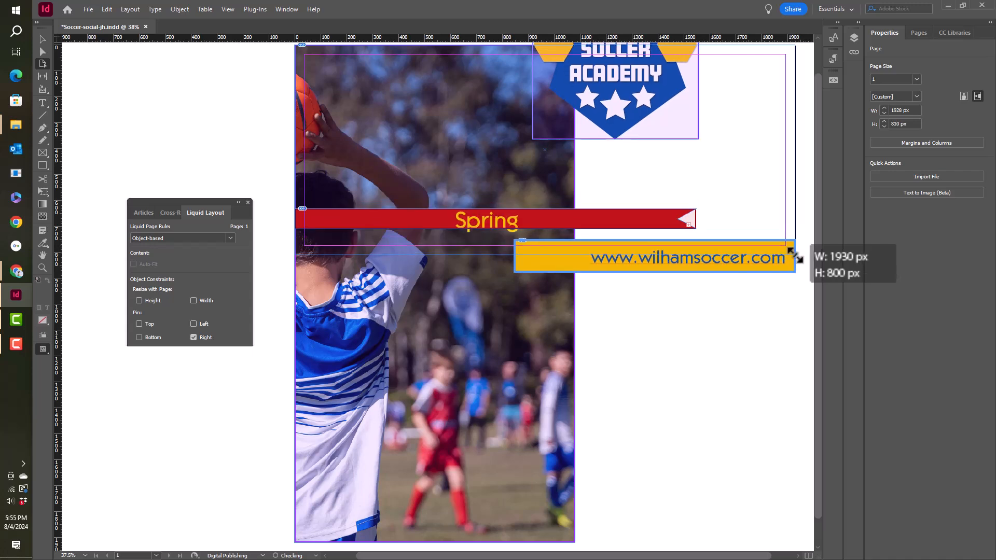
pyautogui.moveTo(798, 257); pyautogui.dragTo(793, 309)
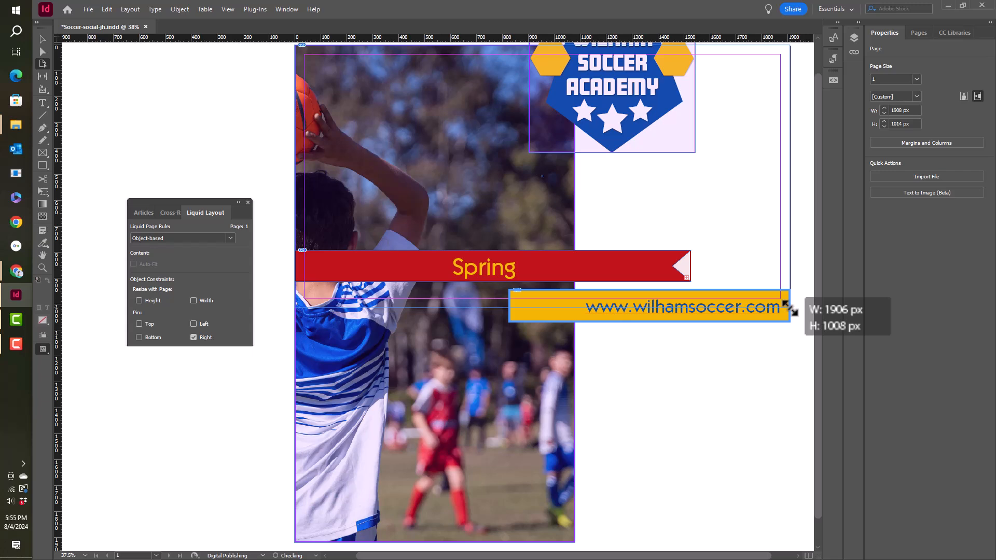
pyautogui.moveTo(790, 309); pyautogui.dragTo(790, 309)
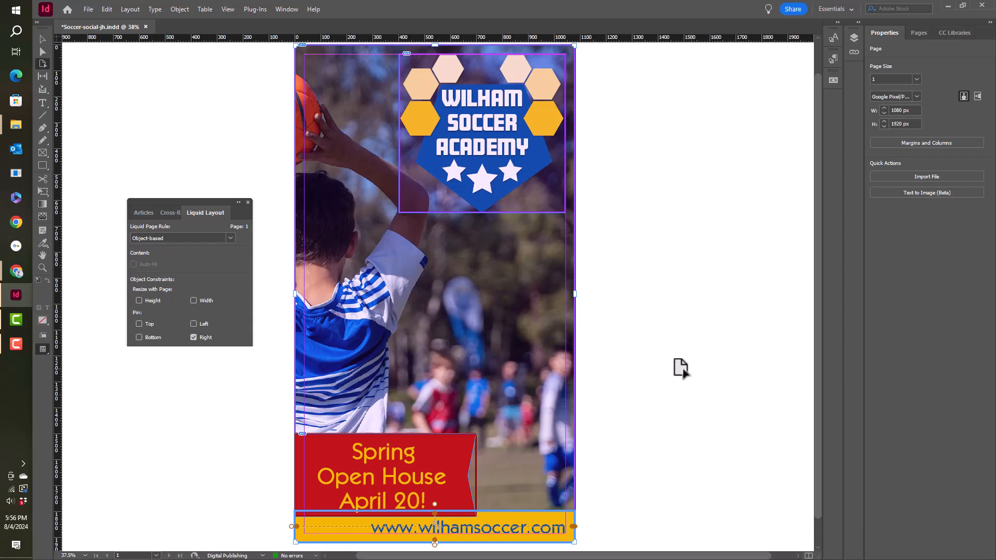
# Step: Pin the web address bar to the page's bottom and left edges, in addition to its right pin
pyautogui.keyDown('ctrl'); pyautogui.click(437, 481); pyautogui.keyUp('ctrl')
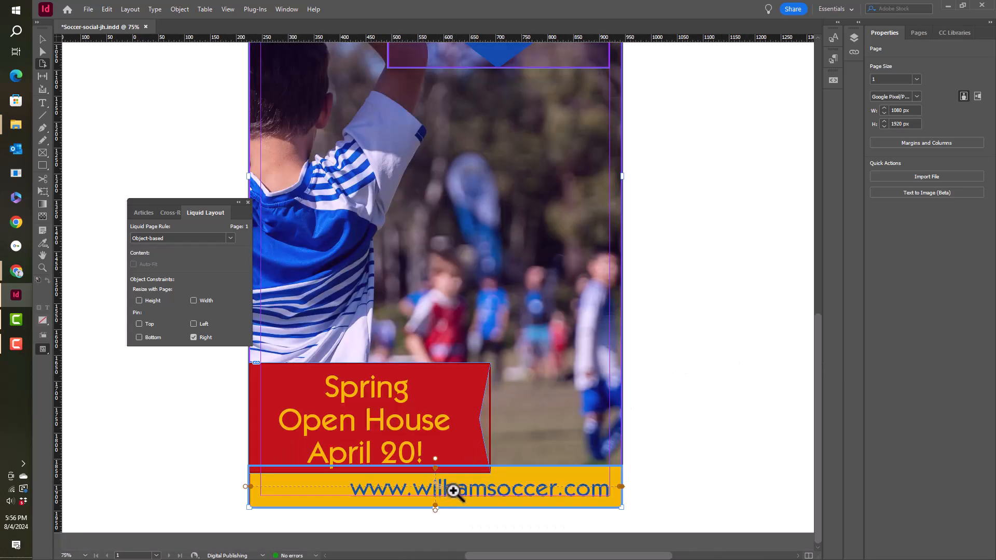
pyautogui.keyDown('ctrl'); pyautogui.click(451, 489); pyautogui.keyUp('ctrl')
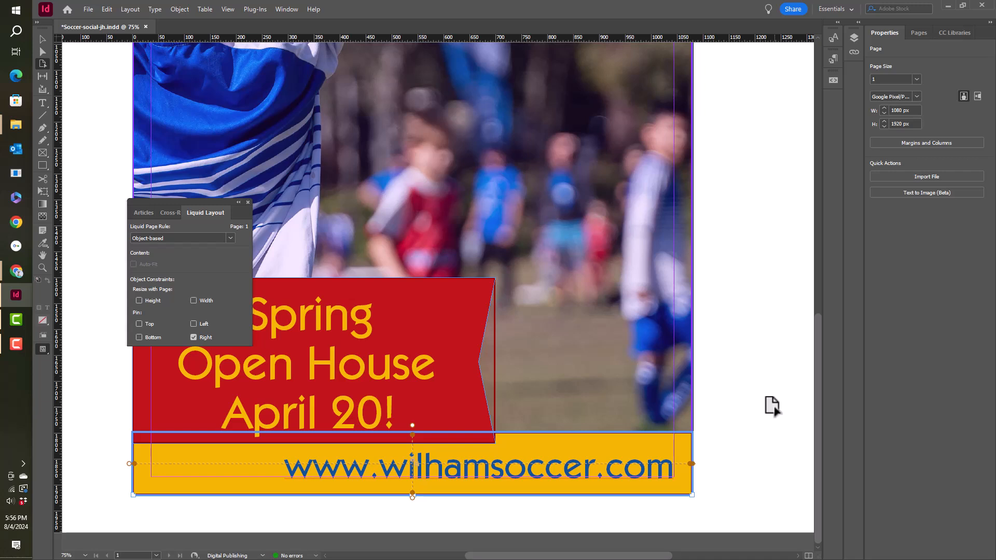
pyautogui.click(571, 464)
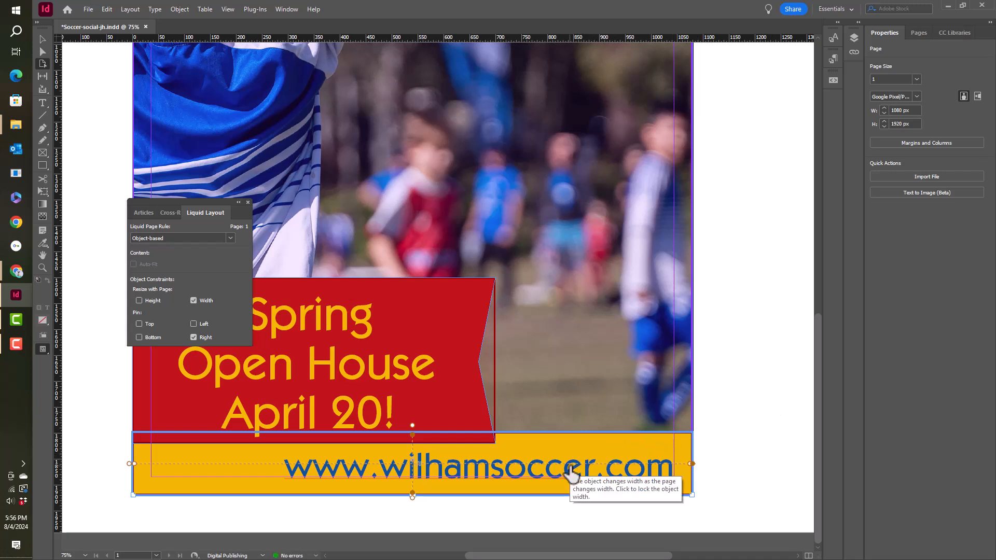
pyautogui.click(689, 465)
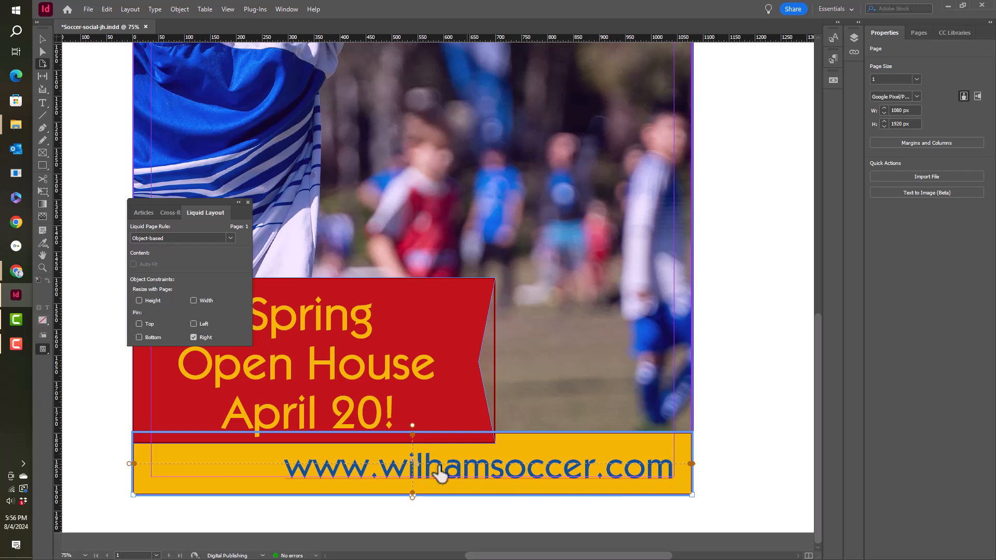
pyautogui.click(413, 495)
pyautogui.click(124, 463)
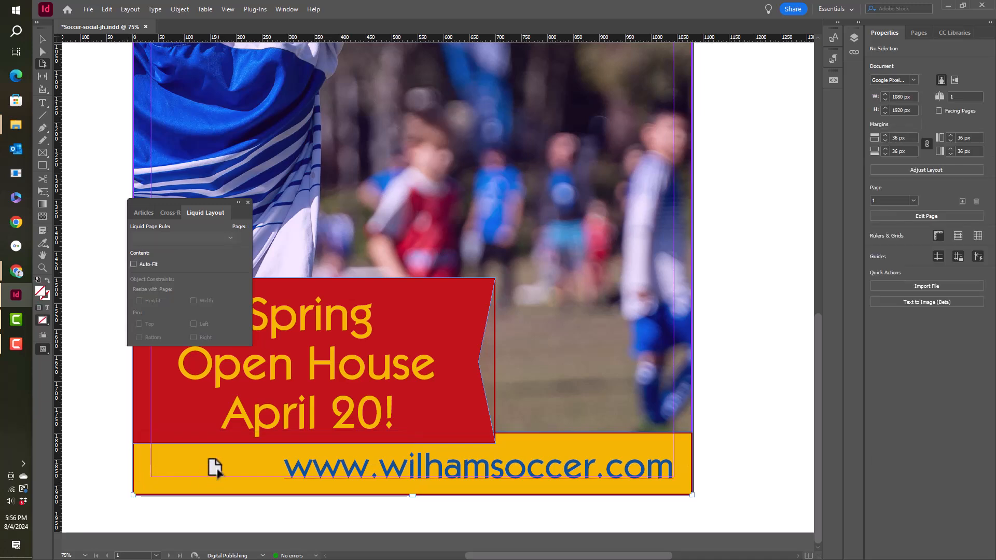
pyautogui.click(207, 484)
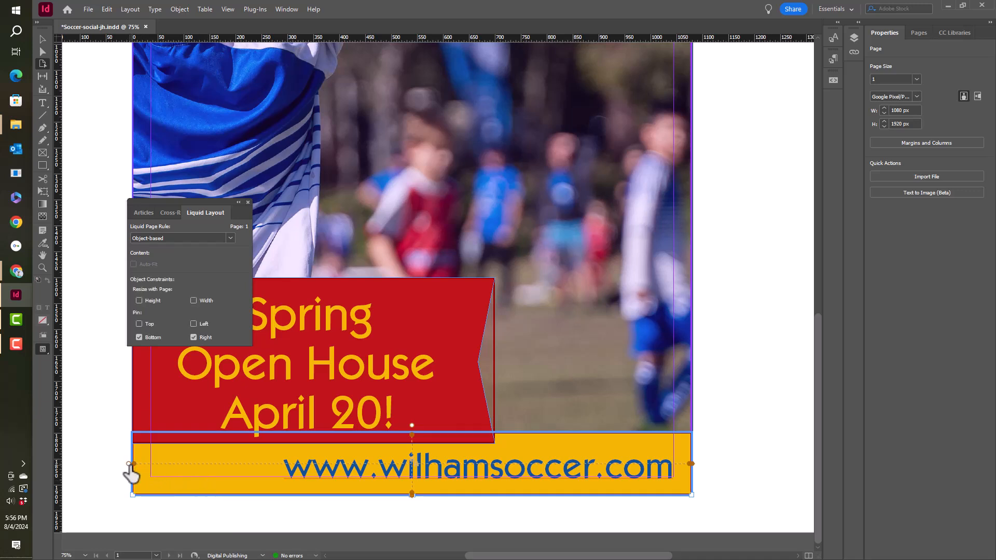
pyautogui.click(132, 464)
# Step: Select the Spring Open House banner, test the page in landscape to examine how the objects adapt, and return it to portrait
pyautogui.click(426, 389)
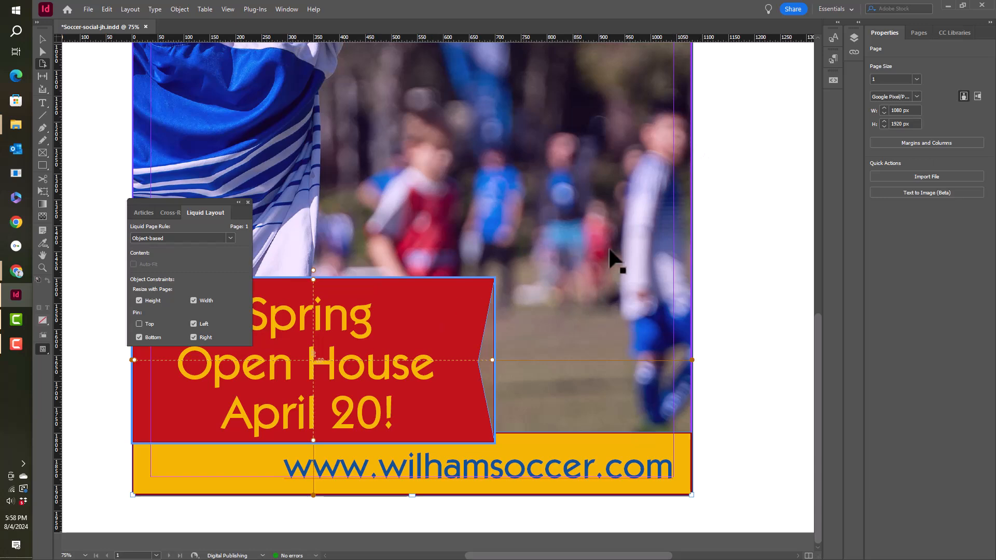
pyautogui.click(977, 97)
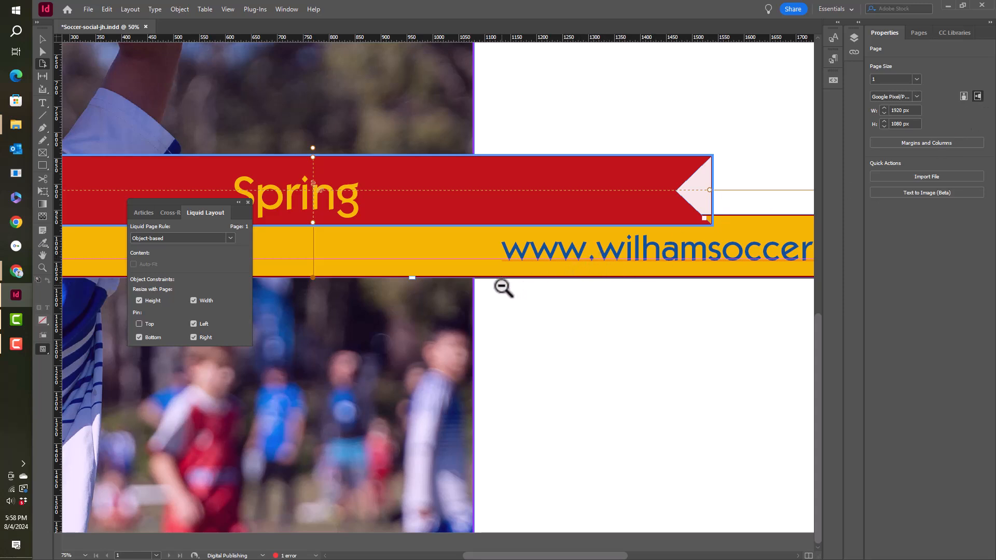
pyautogui.keyDown('alt'); pyautogui.click(481, 285); pyautogui.keyUp('alt')
pyautogui.keyDown('alt'); pyautogui.click(480, 285); pyautogui.keyUp('alt')
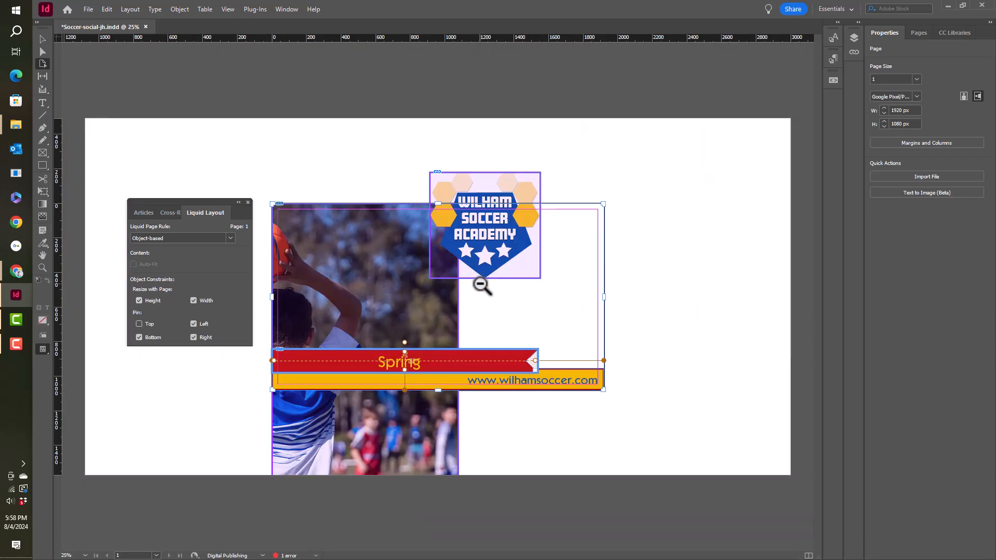
pyautogui.click(610, 306)
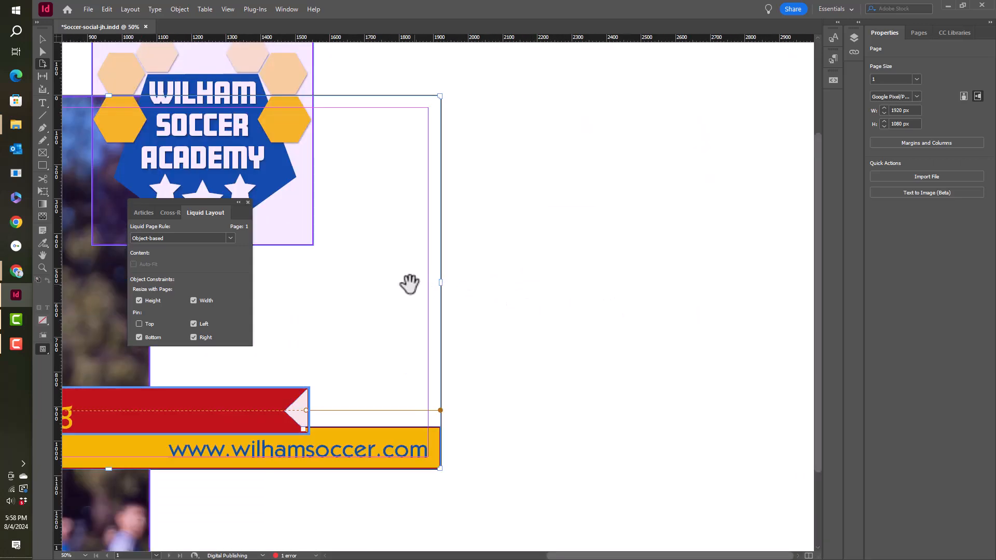
pyautogui.moveTo(418, 288); pyautogui.dragTo(742, 276)
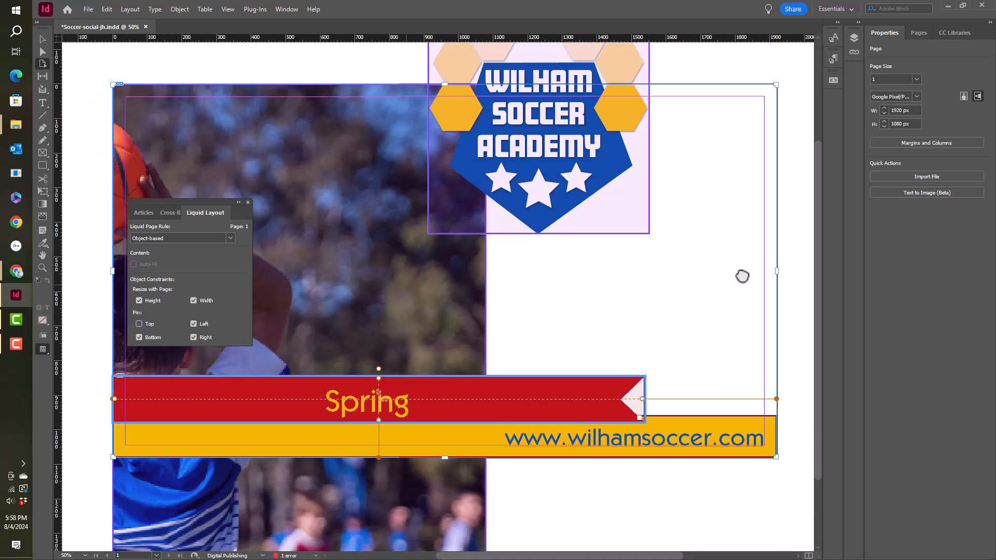
pyautogui.click(963, 96)
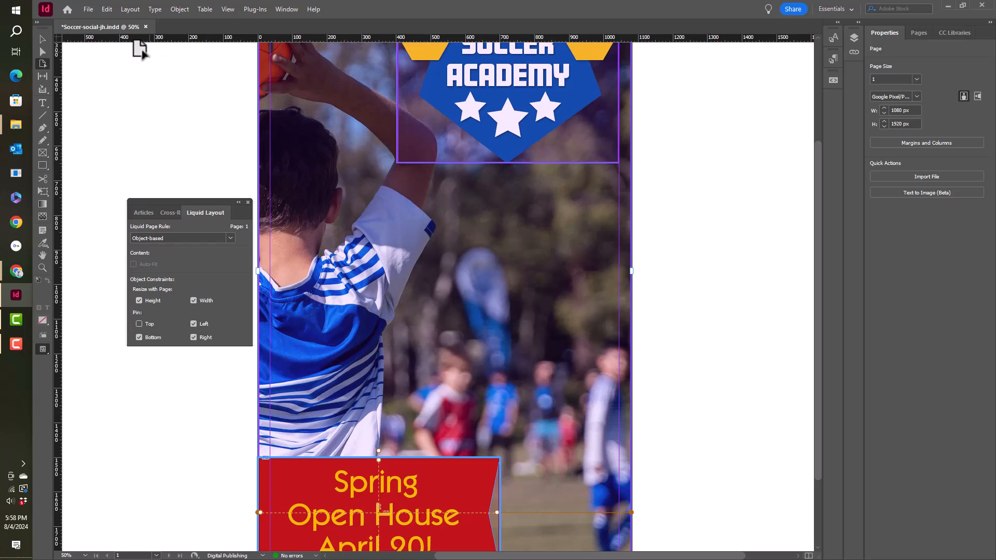
# Step: Set the background photo to resize with the page in height and width, and pin its bottom and right edges as well
pyautogui.click(304, 95)
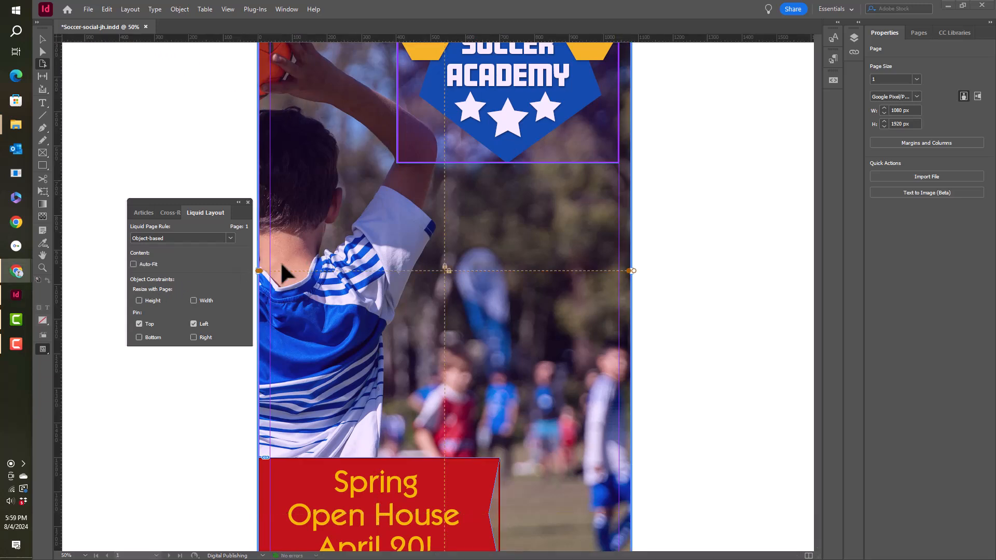
pyautogui.click(139, 300)
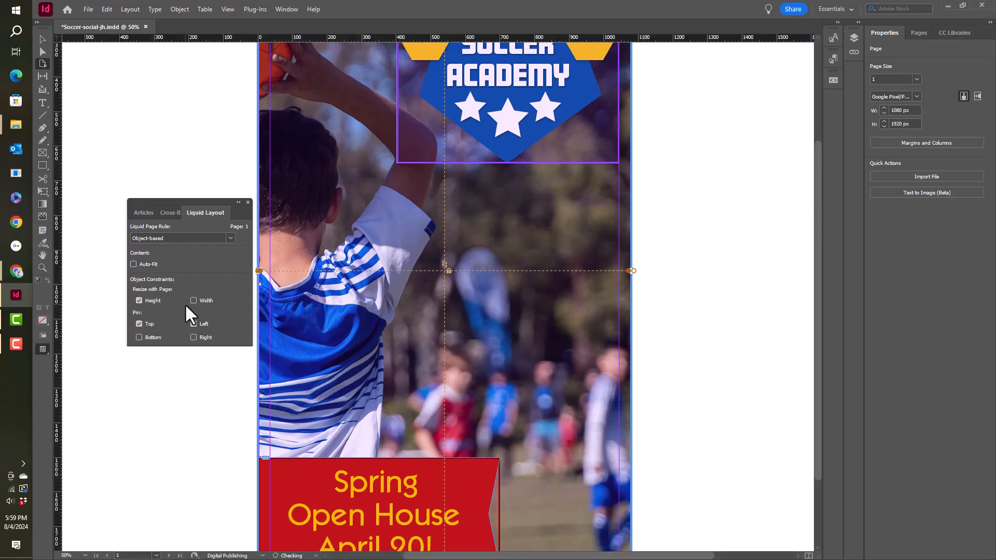
pyautogui.click(193, 300)
pyautogui.click(138, 337)
pyautogui.click(193, 337)
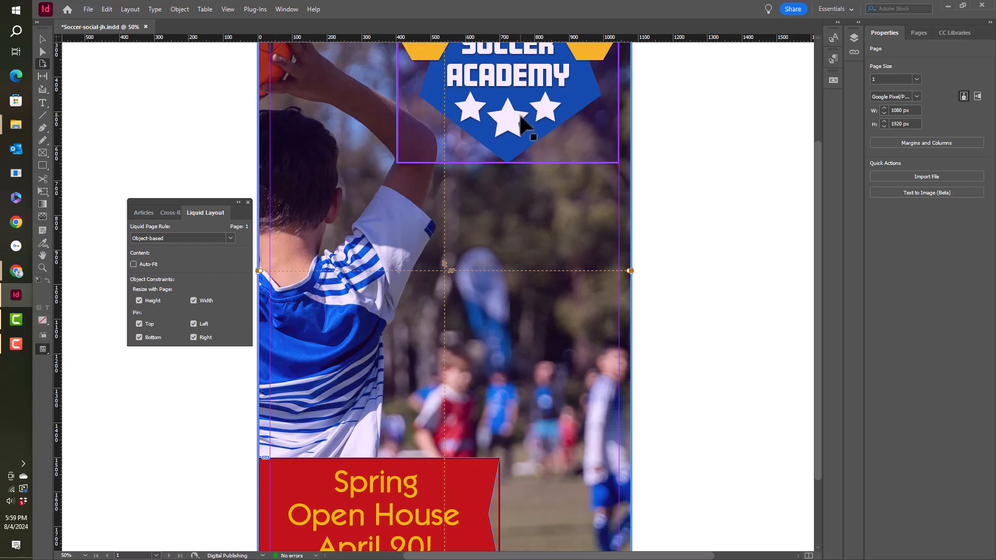
# Step: Pin the Wilham Soccer Academy logo to the page's top and right edges, and switch the page to landscape, 1920 by 1080 px
pyautogui.click(520, 120)
pyautogui.scroll(2, 628, 137)
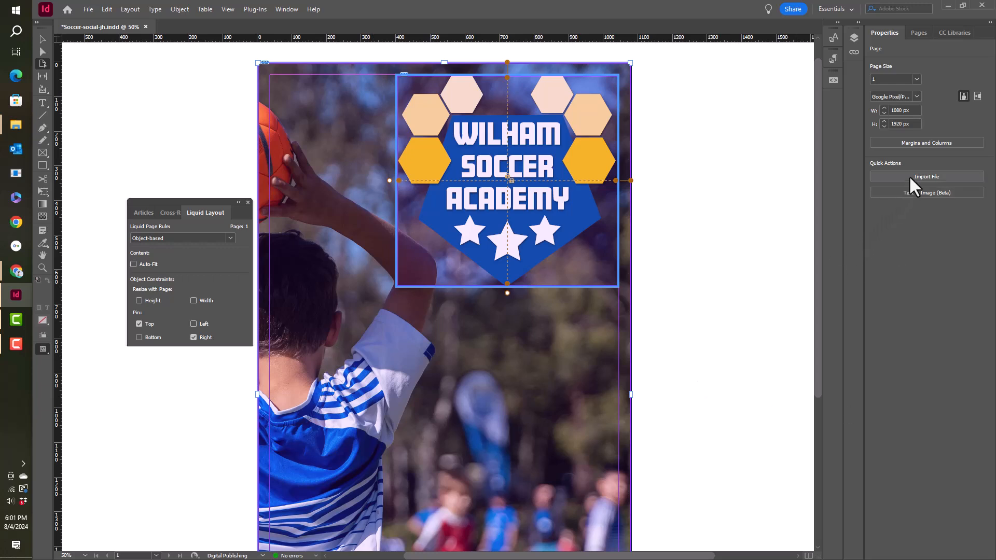
pyautogui.click(978, 98)
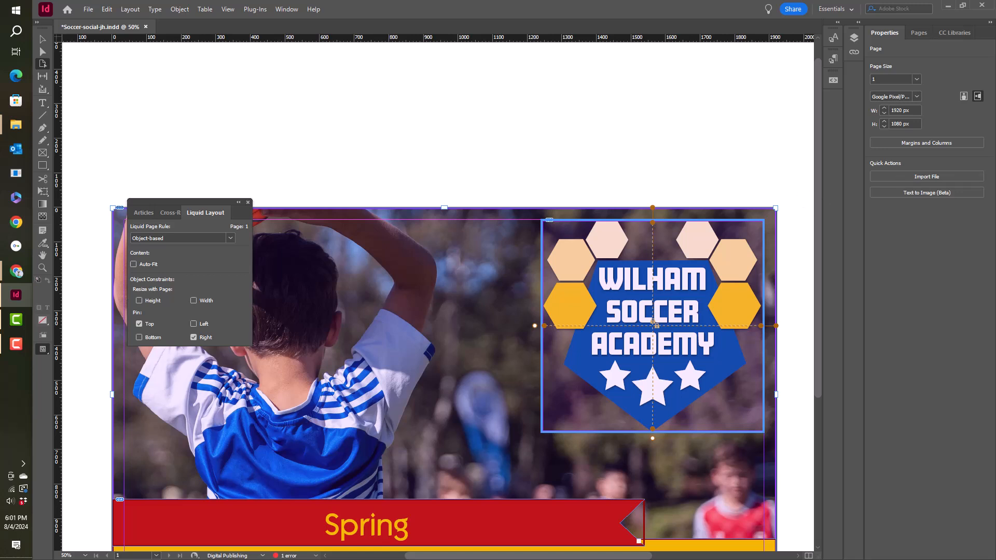
pyautogui.scroll(-3, 817, 319)
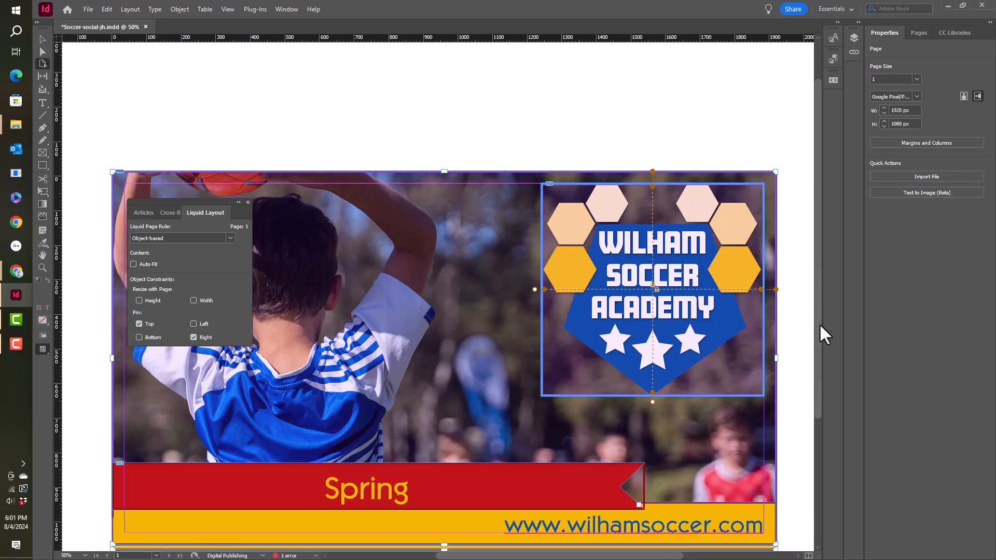